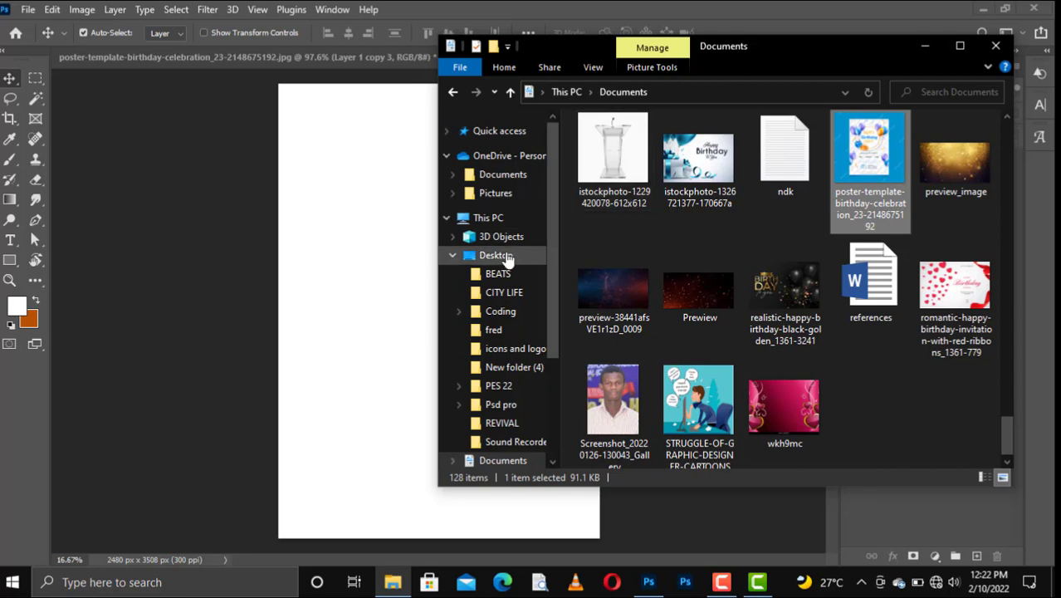
Place the bg balloon image from the Desktop so it fills the 2480 x 3508 px page.
{"action": "left_click", "coordinate": [507, 257]}
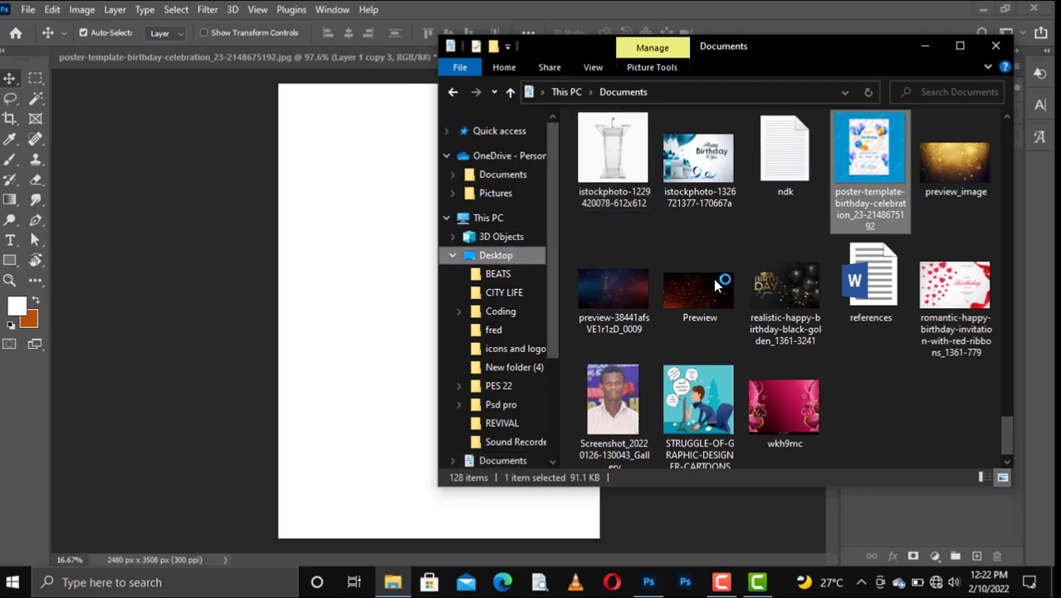
{"action": "left_click", "coordinate": [723, 284]}
{"action": "left_click_drag", "start_coordinate": [723, 285], "coordinate": [371, 232]}
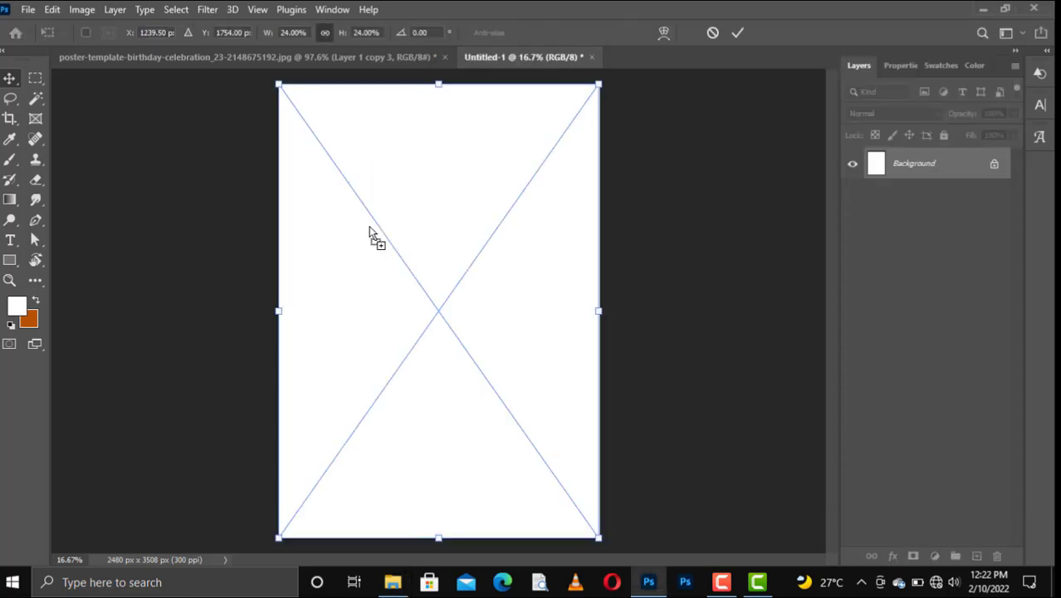
{"action": "key", "text": "Return"}
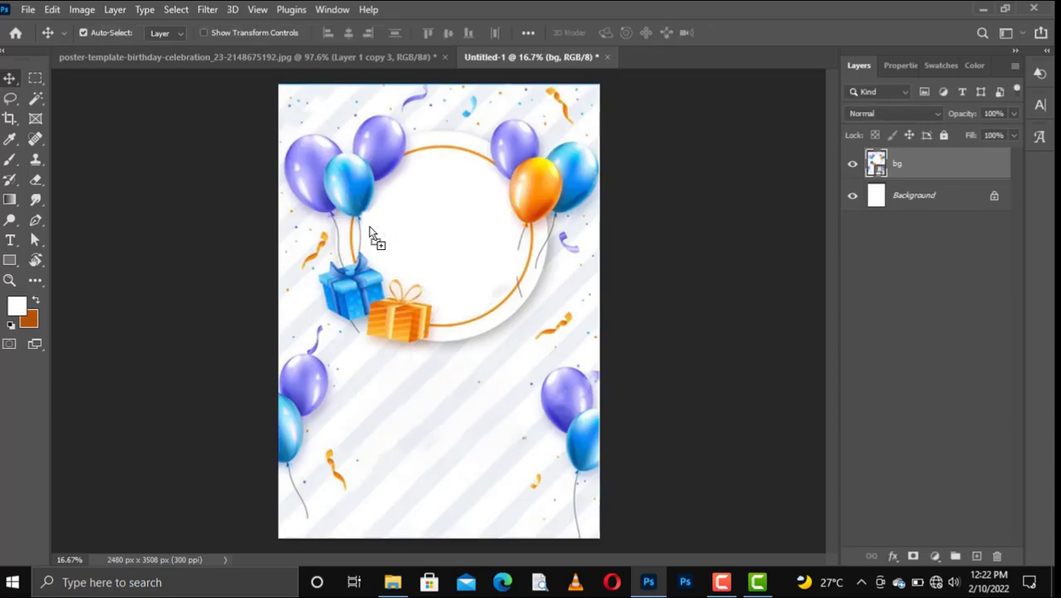
Place the woman's portrait photo from File Explorer onto the poster.
{"action": "left_click", "coordinate": [395, 581]}
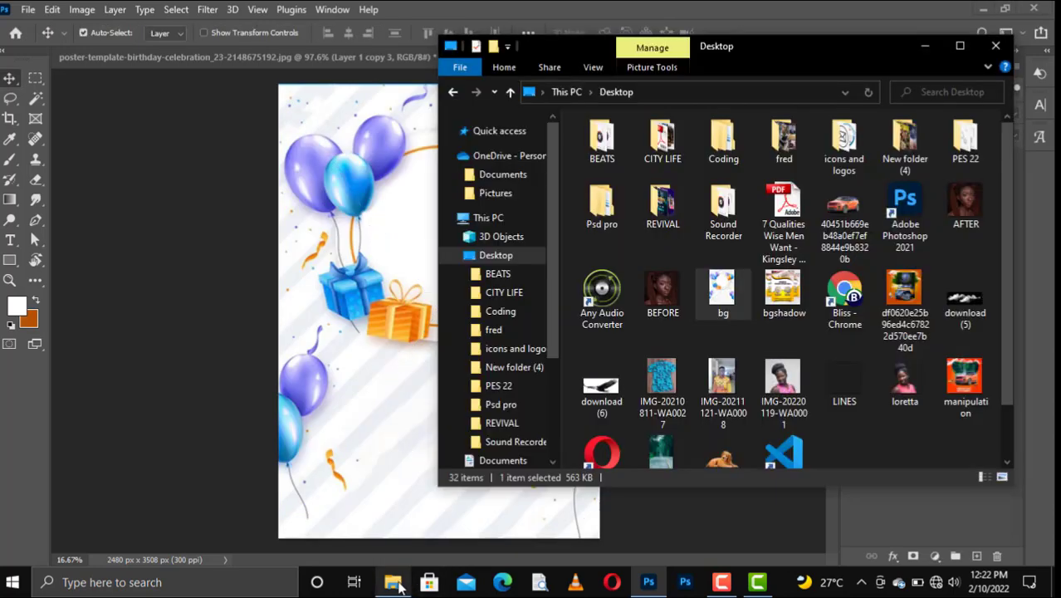
{"action": "left_click", "coordinate": [783, 384]}
{"action": "left_click_drag", "start_coordinate": [905, 384], "coordinate": [382, 254]}
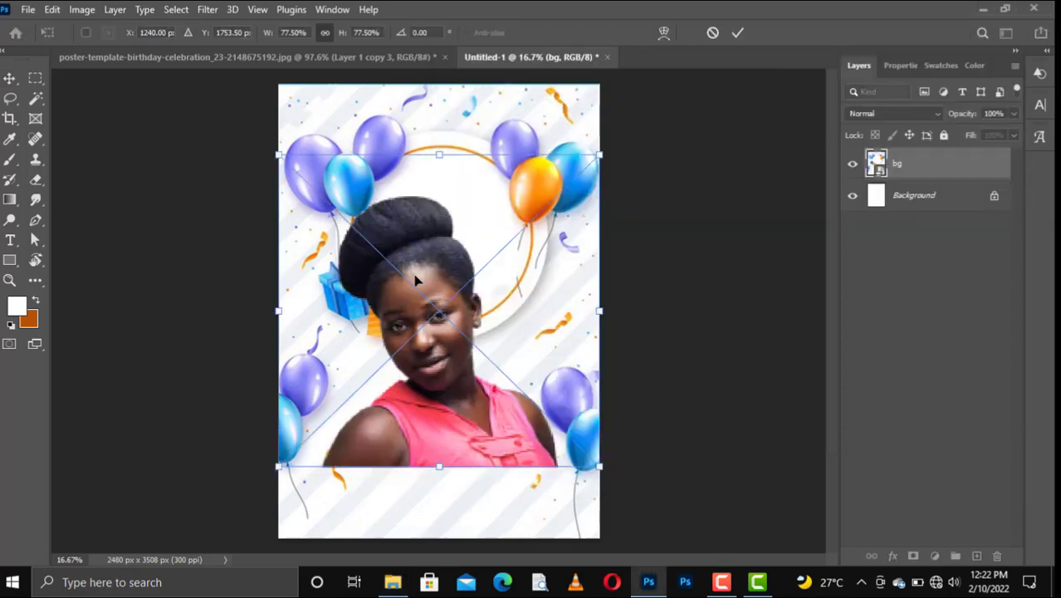
Scale the portrait to about 64% and centre it over the white circle.
{"action": "mouse_move", "coordinate": [455, 402]}
{"action": "left_mouse_down"}
{"action": "mouse_move", "coordinate": [481, 278]}
{"action": "mouse_move", "coordinate": [466, 307]}
{"action": "left_mouse_up"}
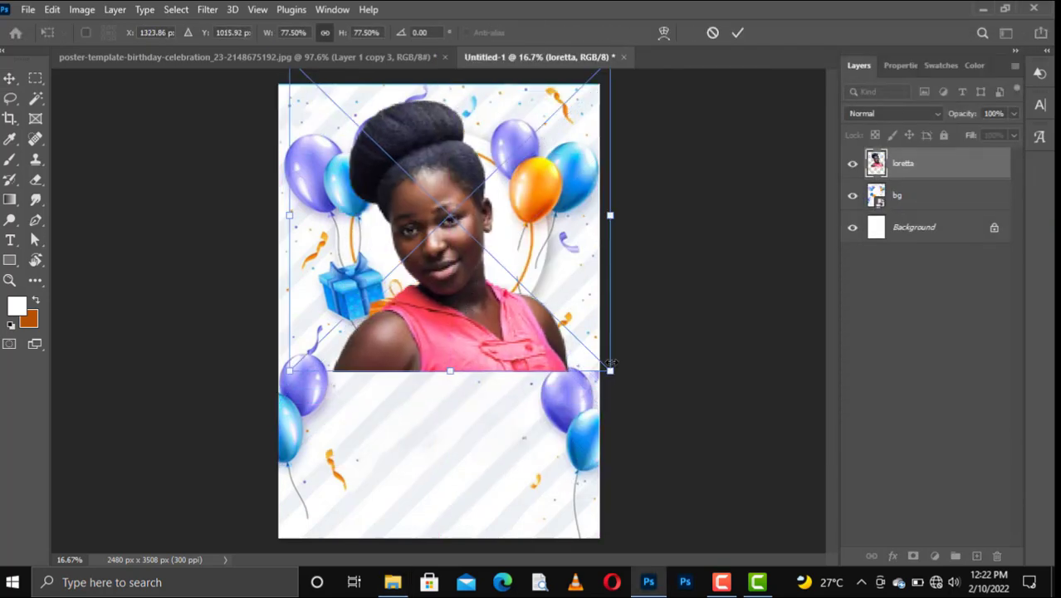
{"action": "left_click_drag", "start_coordinate": [610, 371], "coordinate": [555, 326]}
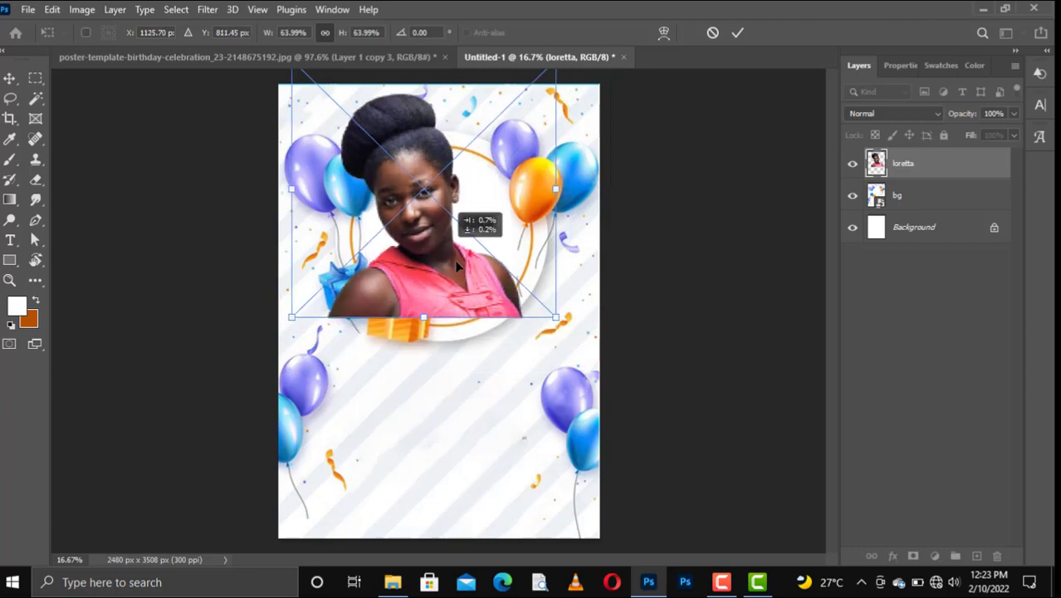
{"action": "left_click_drag", "start_coordinate": [430, 266], "coordinate": [462, 290]}
{"action": "mouse_move", "coordinate": [319, 93]}
{"action": "left_mouse_down"}
{"action": "mouse_move", "coordinate": [353, 127]}
{"action": "mouse_move", "coordinate": [339, 83]}
{"action": "left_mouse_up"}
{"action": "left_click_drag", "start_coordinate": [475, 237], "coordinate": [460, 208]}
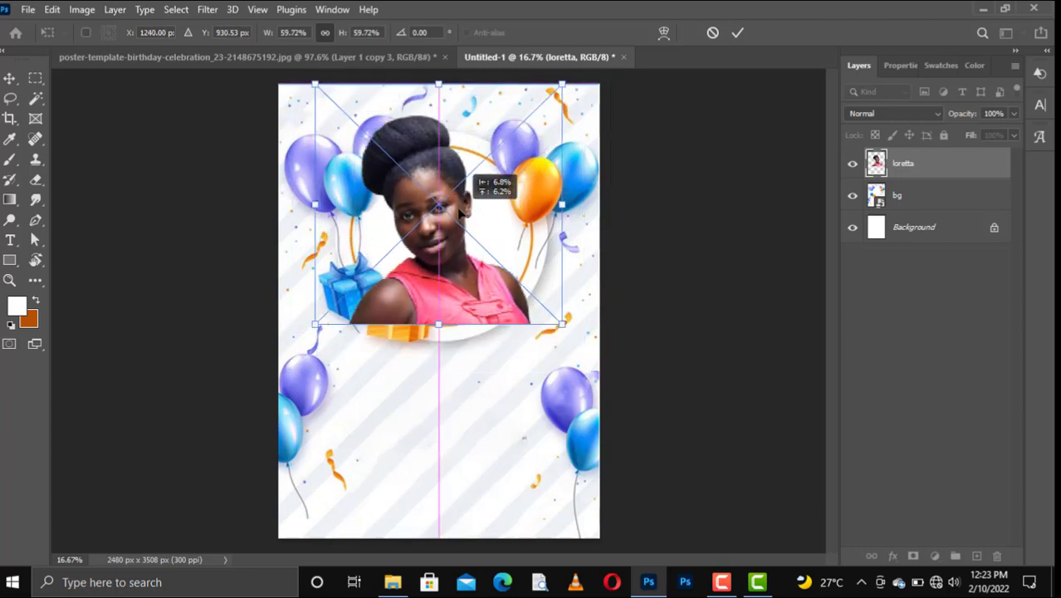
{"action": "mouse_move", "coordinate": [439, 311]}
{"action": "left_mouse_down"}
{"action": "mouse_move", "coordinate": [445, 324]}
{"action": "mouse_move", "coordinate": [492, 299]}
{"action": "left_mouse_up"}
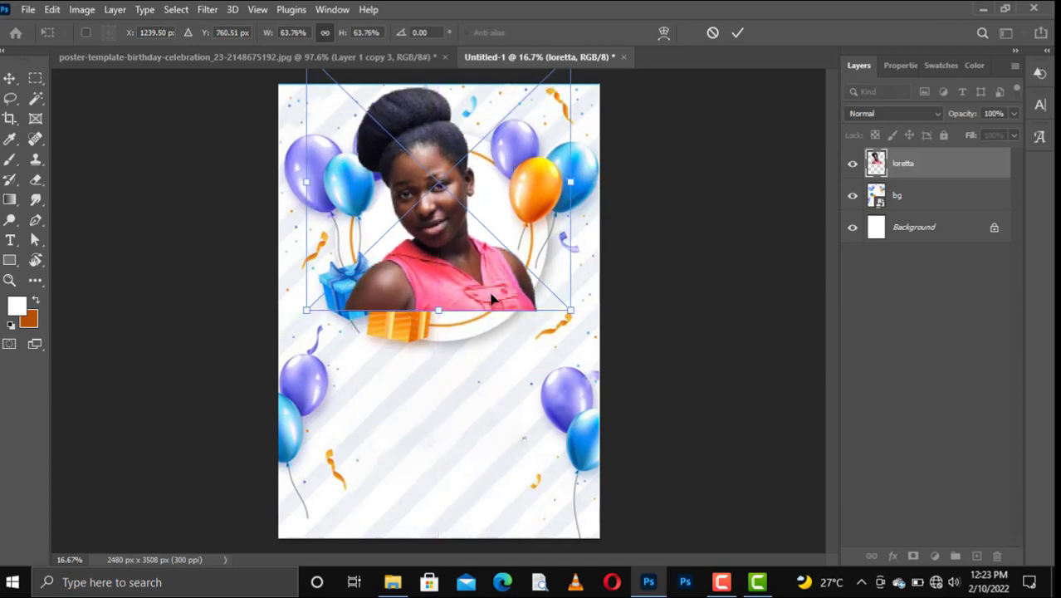
{"action": "key", "text": "Down"}
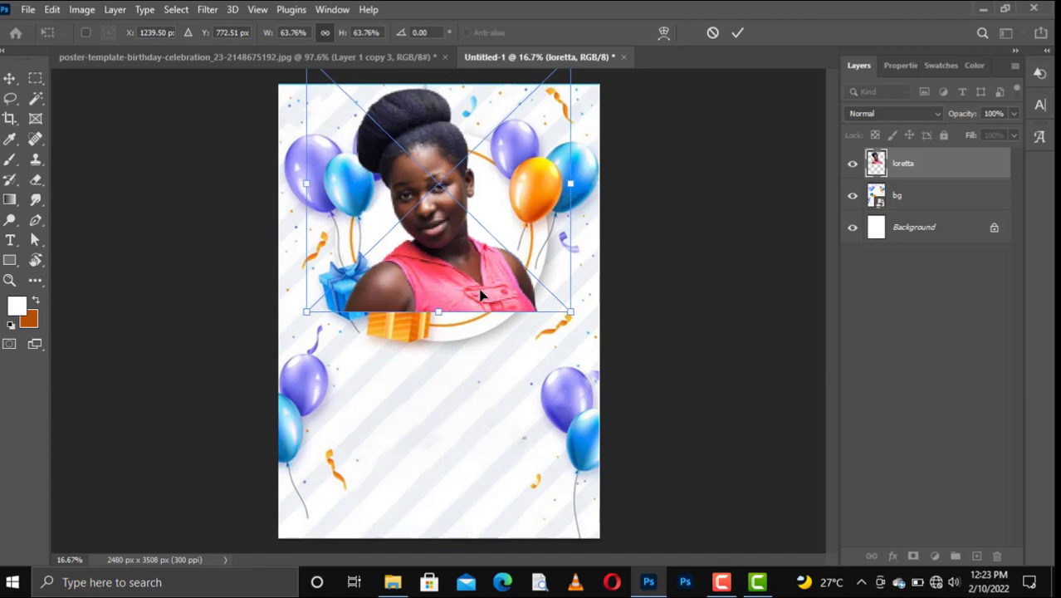
{"action": "key", "text": "Down"}
{"action": "key", "text": "Down"}
{"action": "left_click_drag", "start_coordinate": [474, 299], "coordinate": [448, 318]}
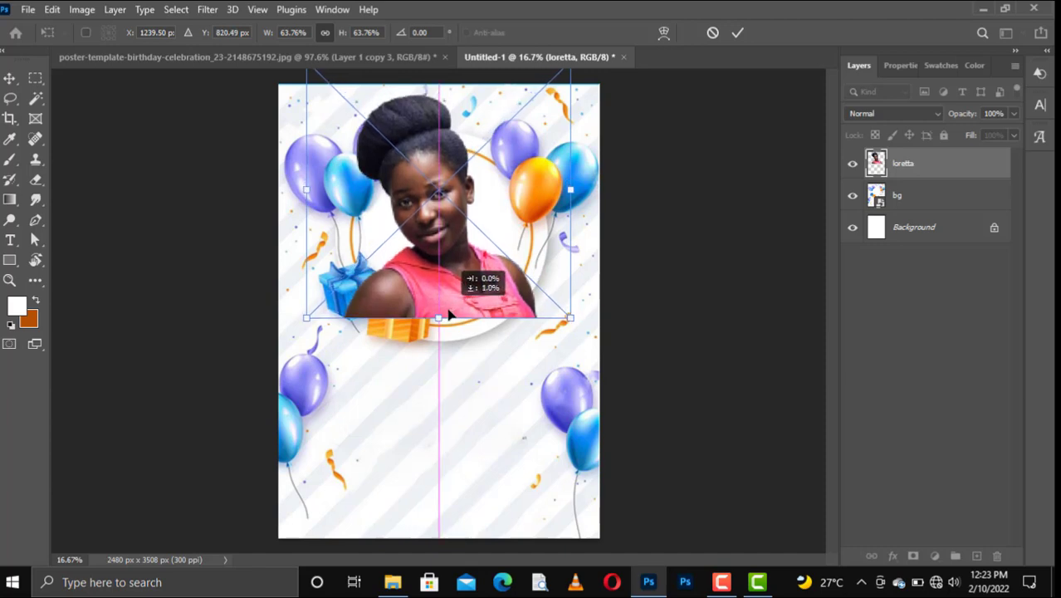
{"action": "key", "text": "Return"}
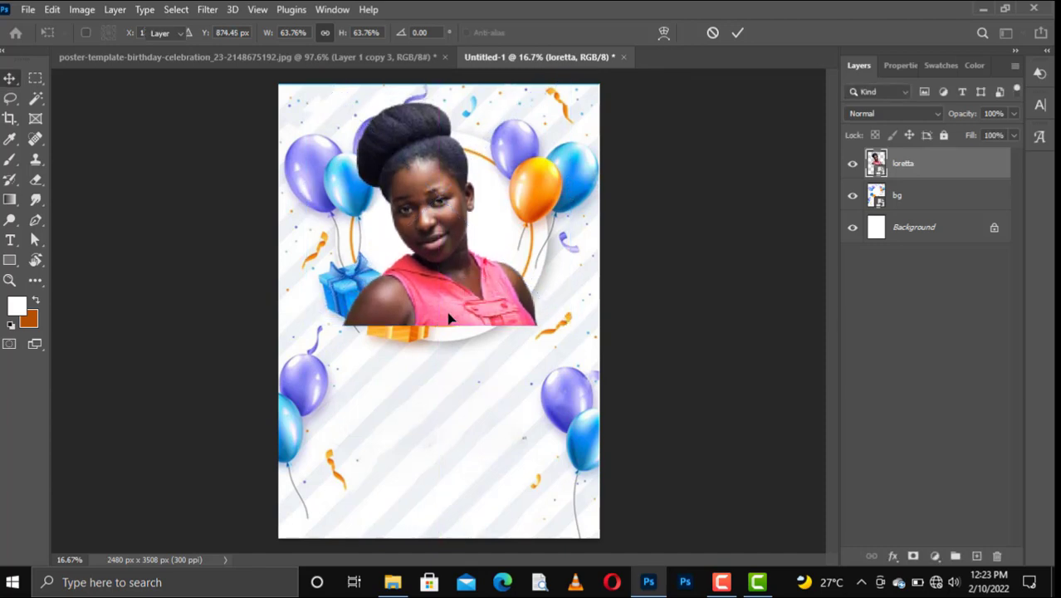
Add a layer mask to the portrait and set up a 600 px standard brush.
{"action": "left_click", "coordinate": [914, 556]}
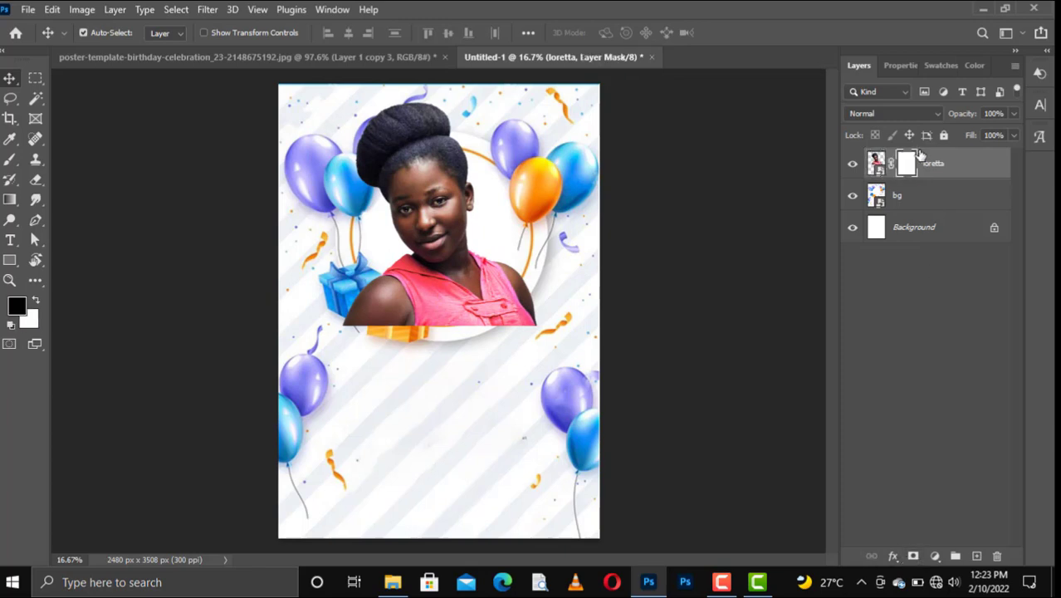
{"action": "key", "text": "b"}
{"action": "right_click", "coordinate": [11, 158]}
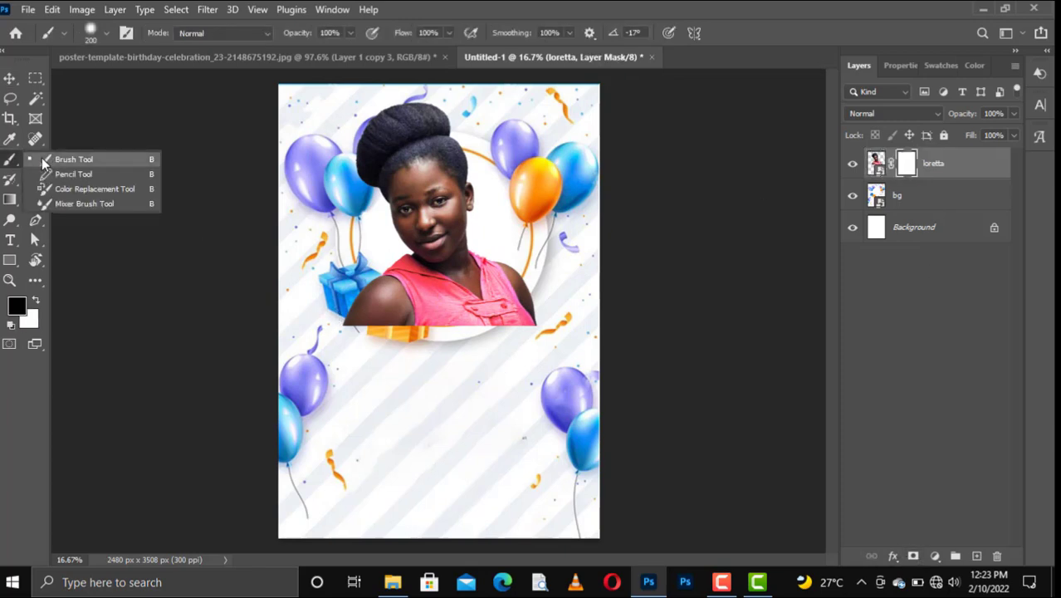
{"action": "left_click", "coordinate": [79, 159]}
{"action": "key", "text": "bracketright"}
{"action": "key", "text": "bracketright"}
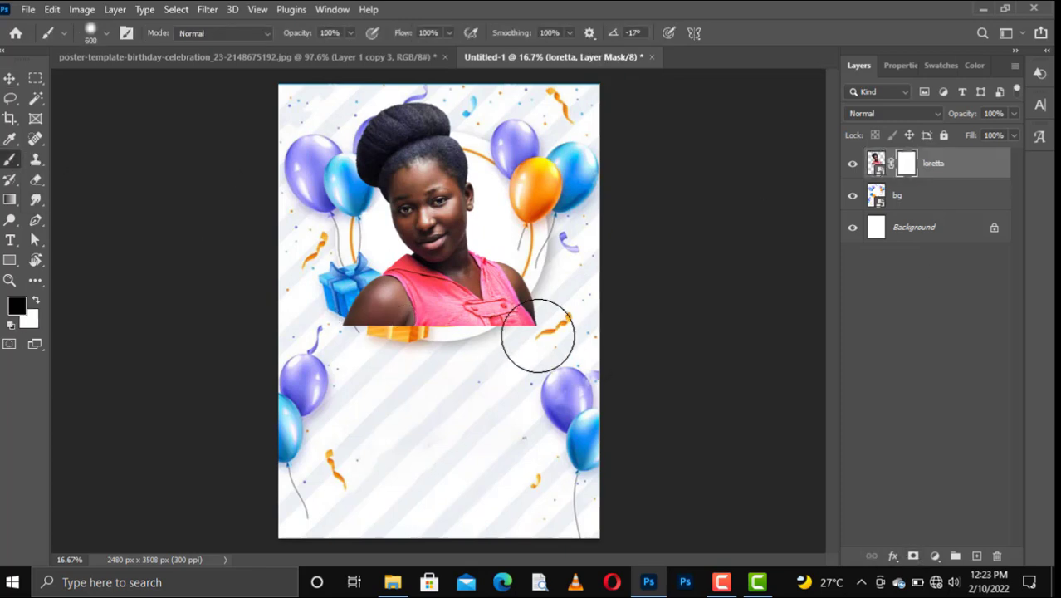
{"action": "left_click_drag", "start_coordinate": [539, 327], "coordinate": [535, 318]}
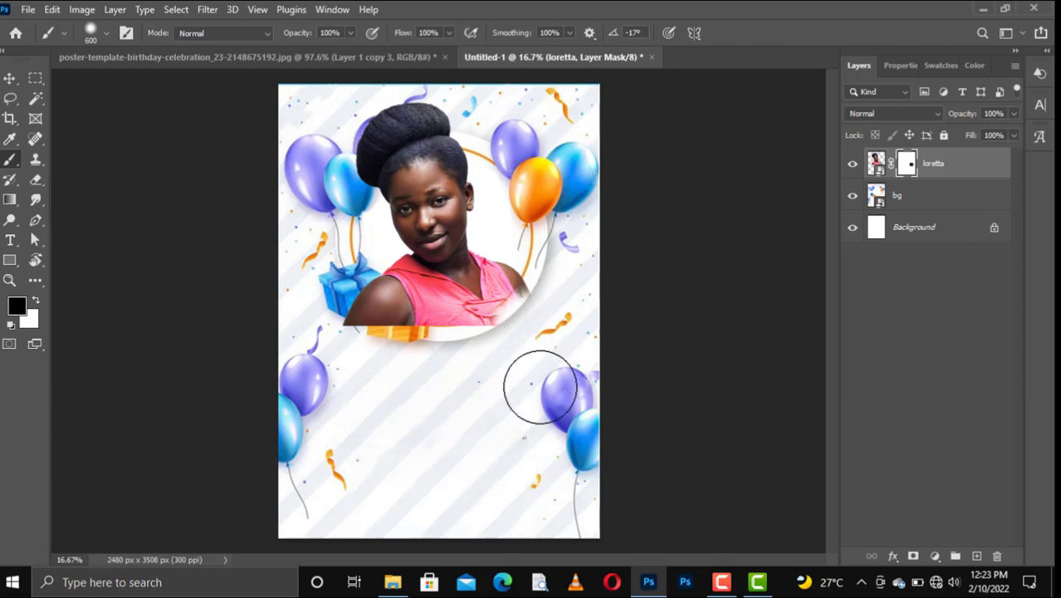
{"action": "key", "text": "ctrl+z"}
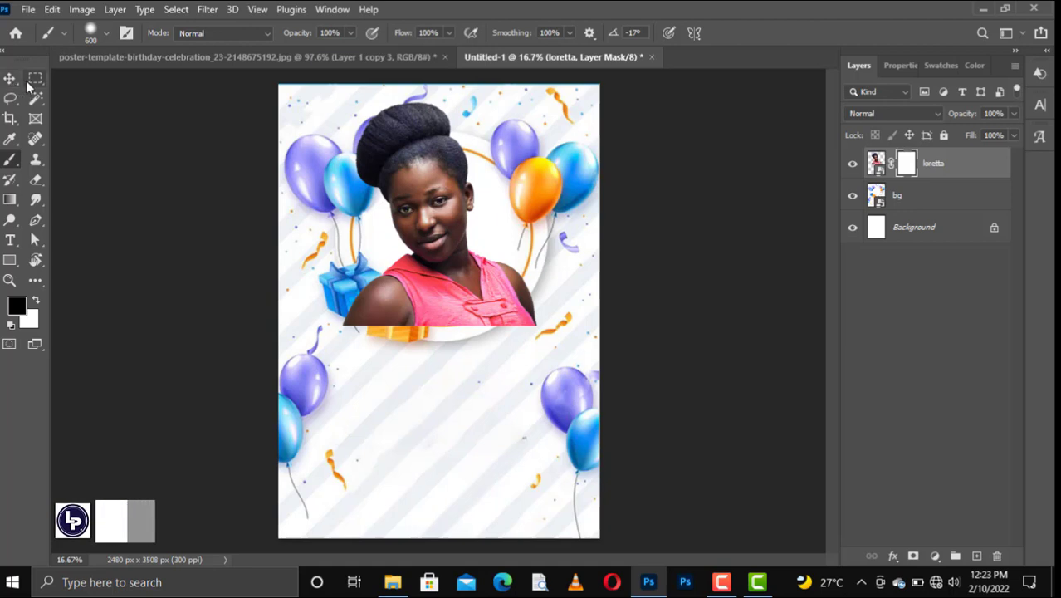
Make an elliptical selection around the face, reshaped to fit inside the ring.
{"action": "left_click_drag", "start_coordinate": [35, 78], "coordinate": [112, 86]}
{"action": "key", "text": "shift+m"}
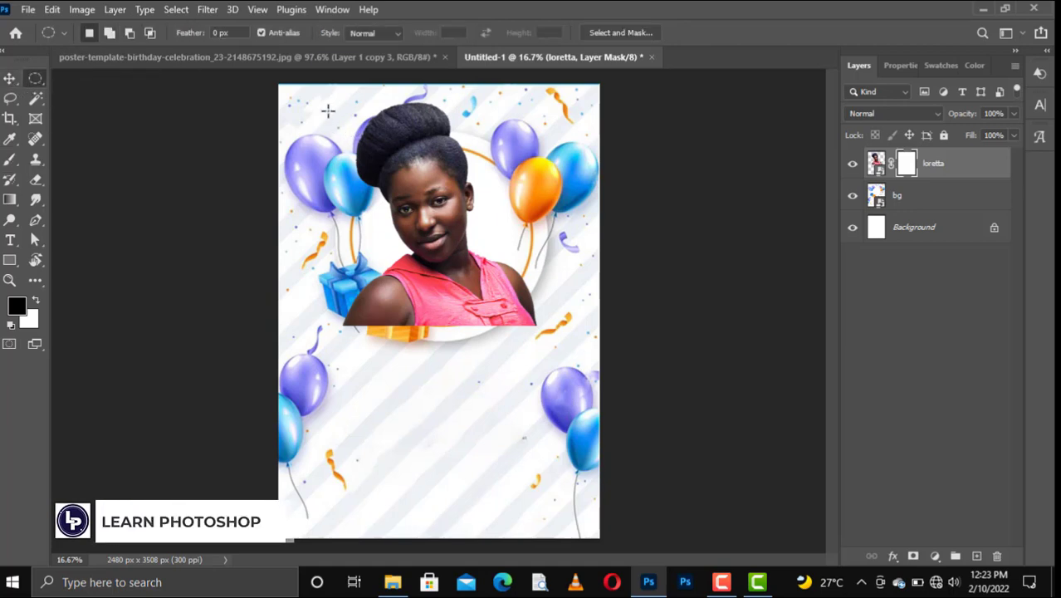
{"action": "mouse_move", "coordinate": [328, 107]}
{"action": "left_mouse_down"}
{"action": "mouse_move", "coordinate": [547, 311]}
{"action": "mouse_move", "coordinate": [542, 318]}
{"action": "left_mouse_up"}
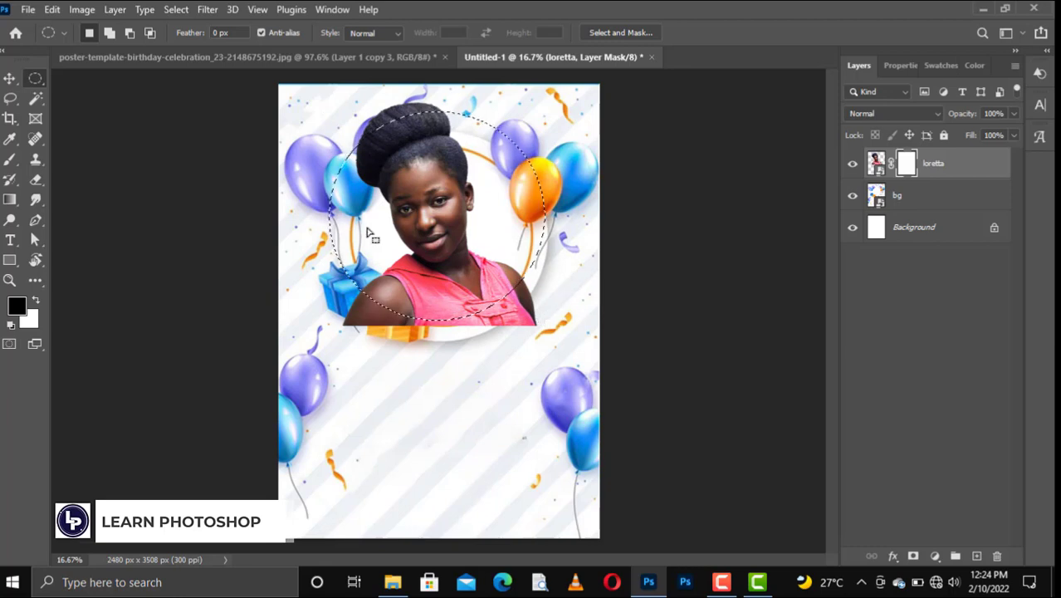
{"action": "key", "text": "ctrl+t"}
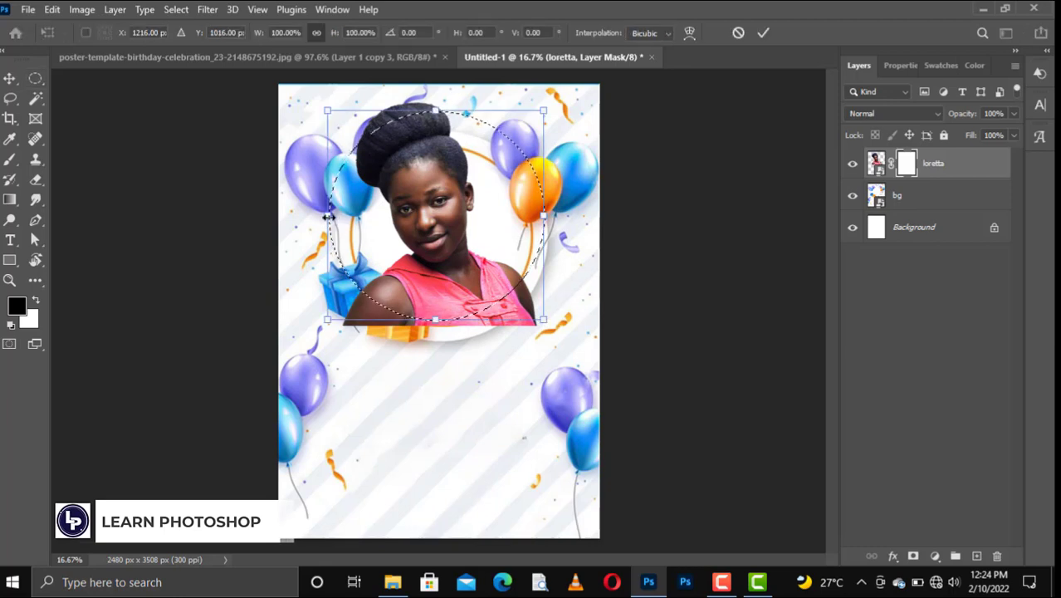
{"action": "mouse_move", "coordinate": [331, 218]}
{"action": "left_mouse_down"}
{"action": "mouse_move", "coordinate": [354, 226]}
{"action": "mouse_move", "coordinate": [346, 223]}
{"action": "left_mouse_up"}
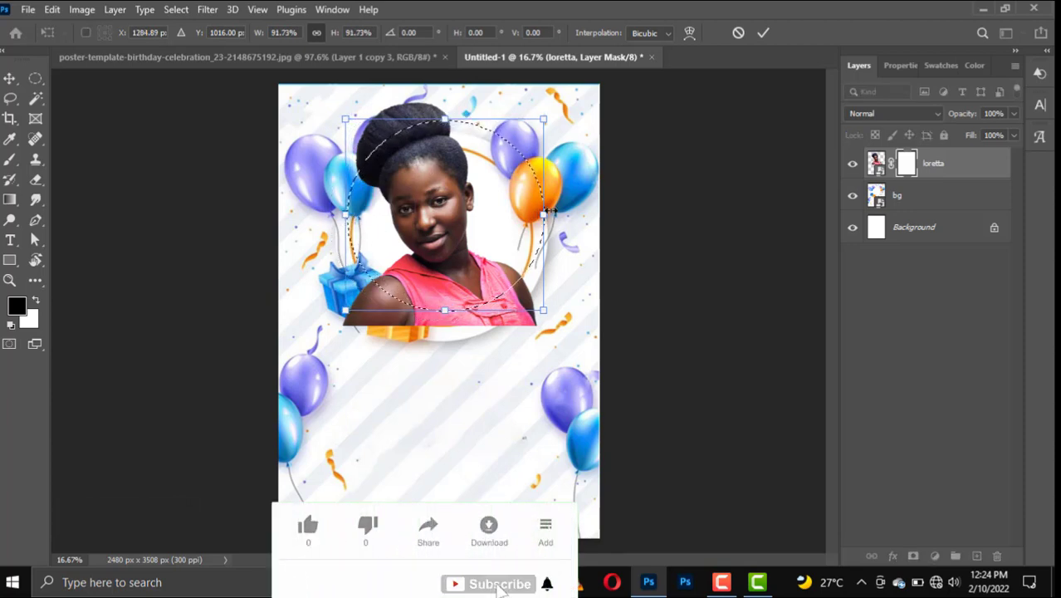
{"action": "left_click_drag", "start_coordinate": [544, 215], "coordinate": [537, 217]}
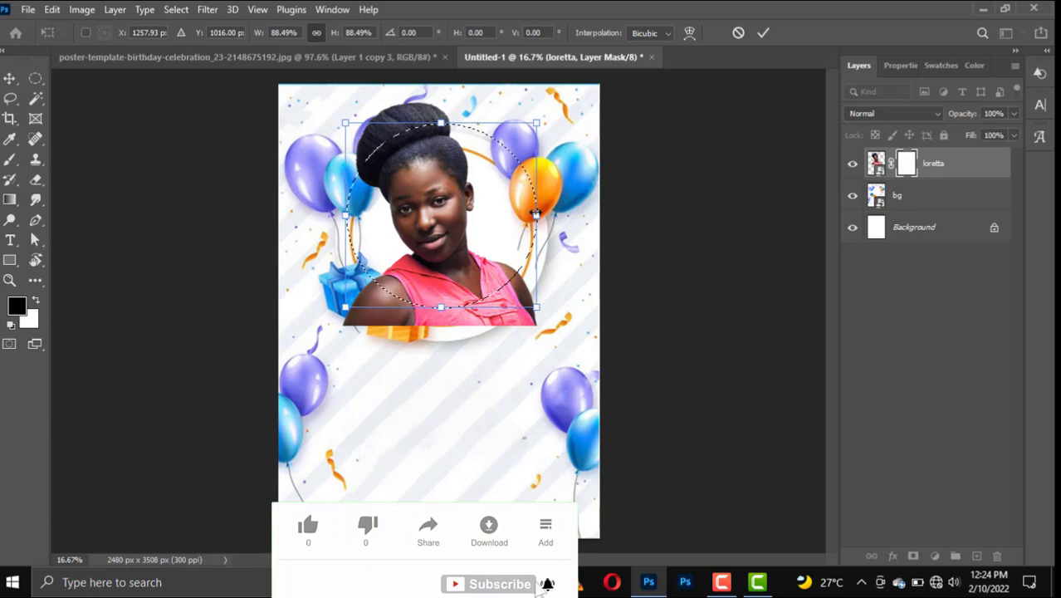
{"action": "left_click_drag", "start_coordinate": [508, 283], "coordinate": [512, 287]}
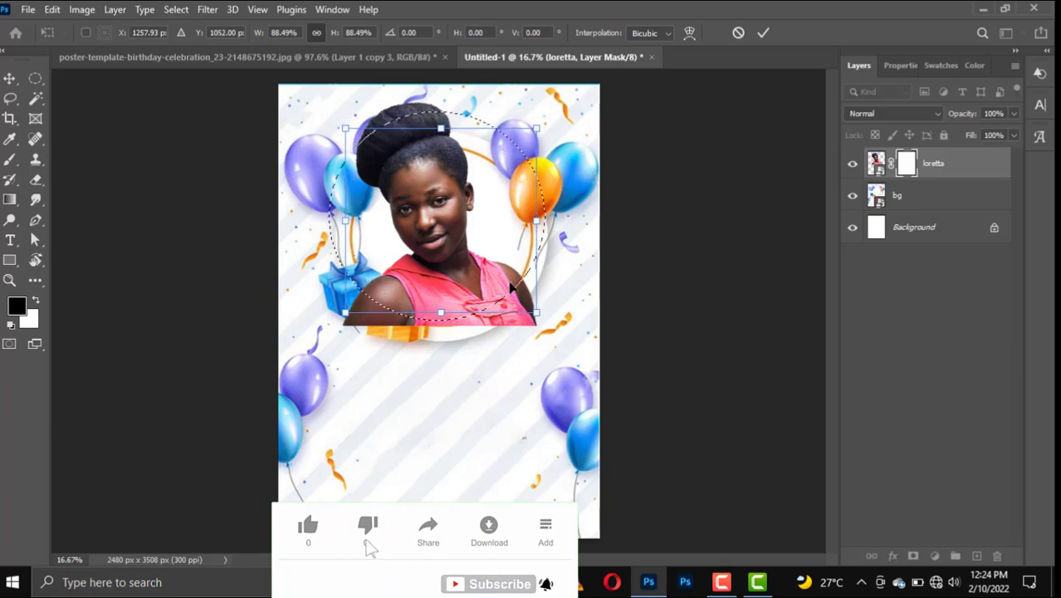
{"action": "key", "text": "Return"}
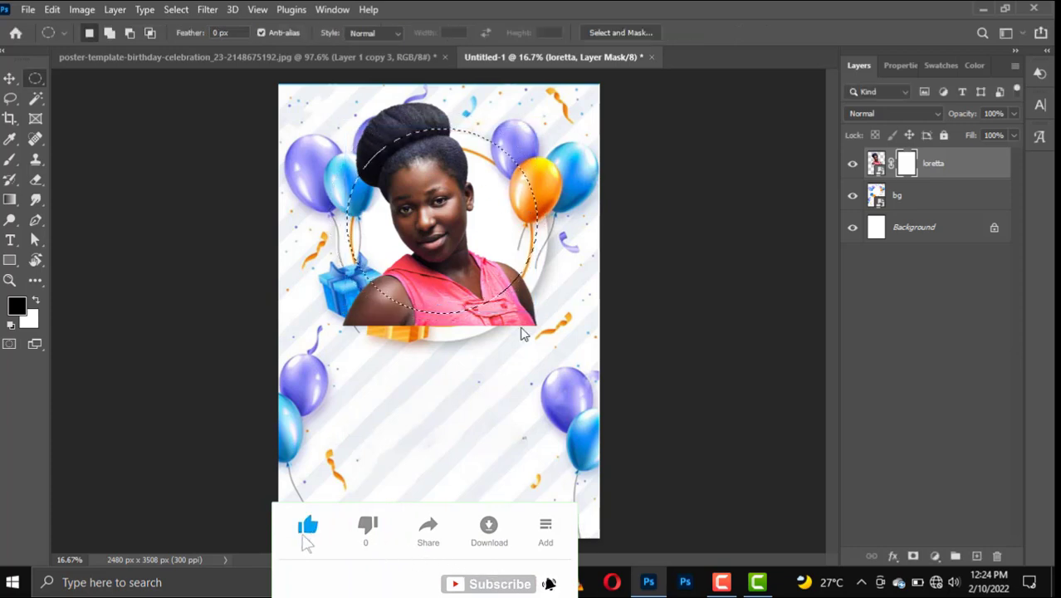
Invert the selection and mask out the shirt and arm outside the circle.
{"action": "key", "text": "ctrl+shift+i"}
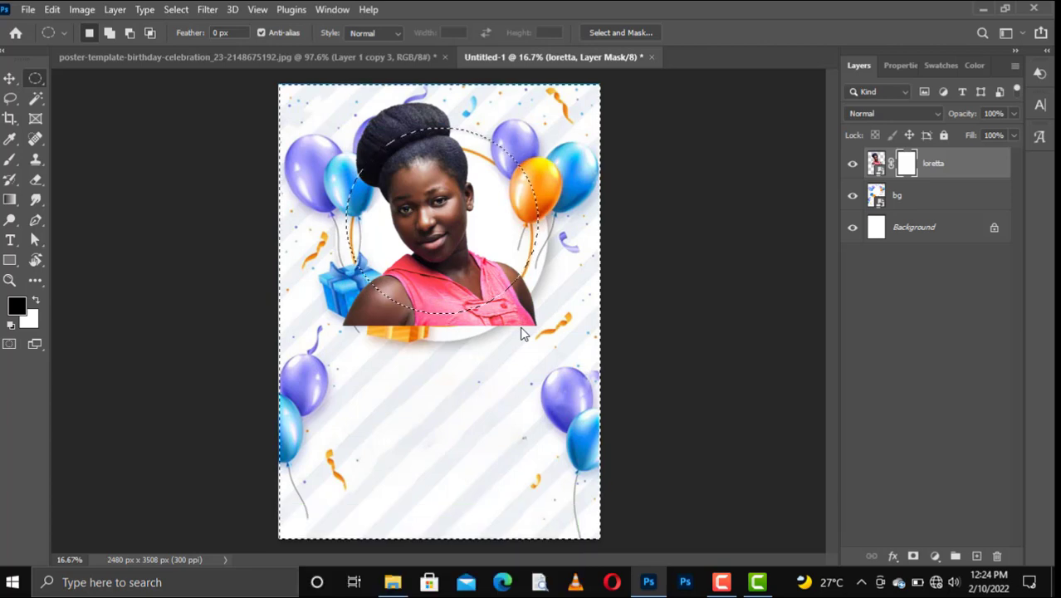
{"action": "key", "text": "b"}
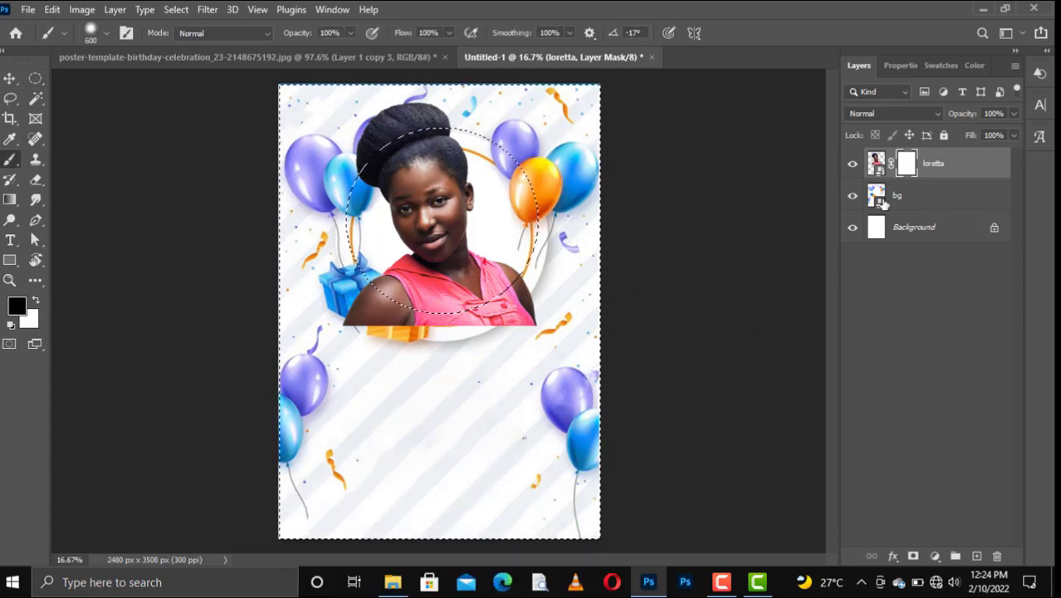
{"action": "mouse_move", "coordinate": [520, 311]}
{"action": "left_mouse_down"}
{"action": "mouse_move", "coordinate": [539, 289]}
{"action": "mouse_move", "coordinate": [481, 336]}
{"action": "left_mouse_up"}
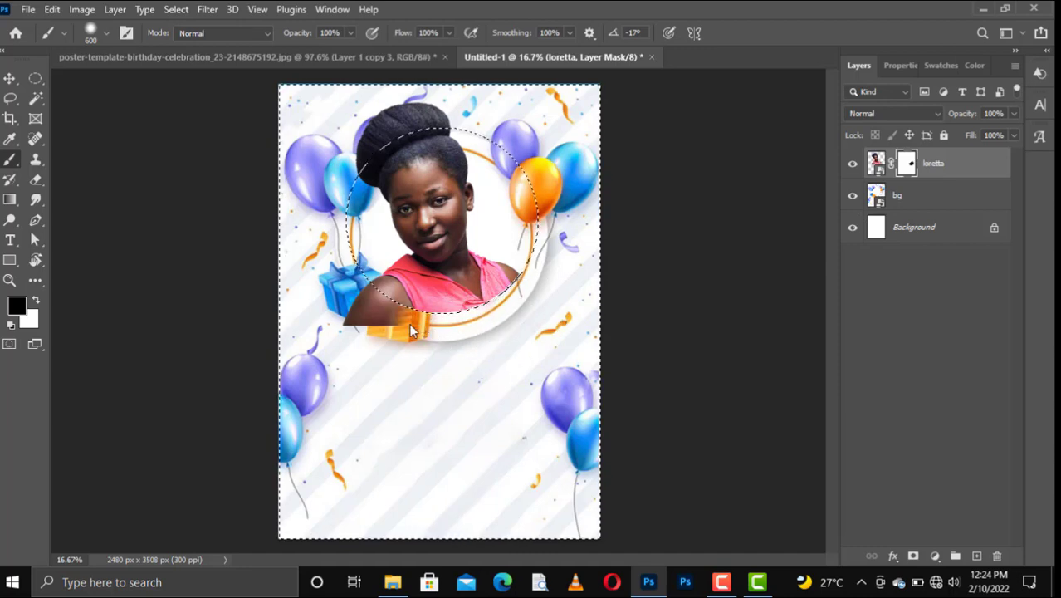
{"action": "mouse_move", "coordinate": [379, 314]}
{"action": "left_mouse_down"}
{"action": "mouse_move", "coordinate": [366, 307]}
{"action": "mouse_move", "coordinate": [374, 284]}
{"action": "left_mouse_up"}
{"action": "key", "text": "ctrl+d"}
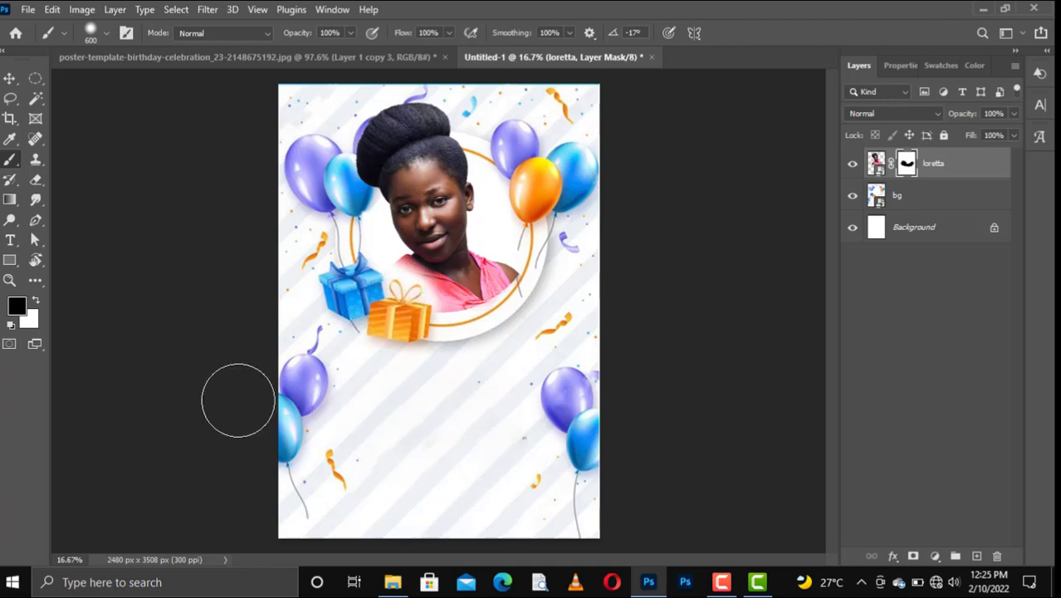
Paint white on the mask to reveal the right shoulder and the shirt's lower edge.
{"action": "key", "text": "ctrl+plus"}
{"action": "key", "text": "ctrl+plus"}
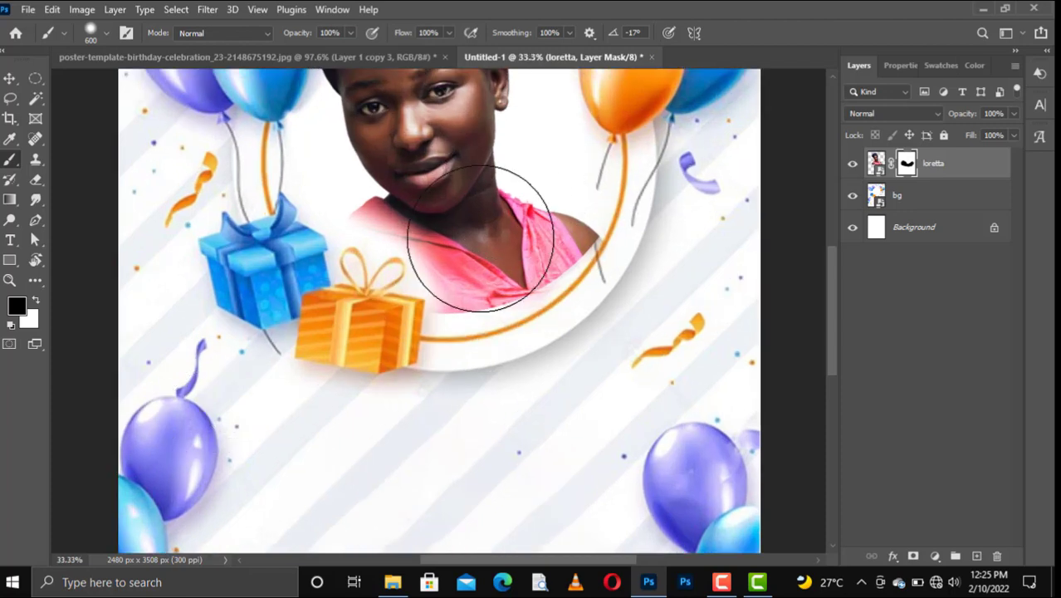
{"action": "key", "text": "x"}
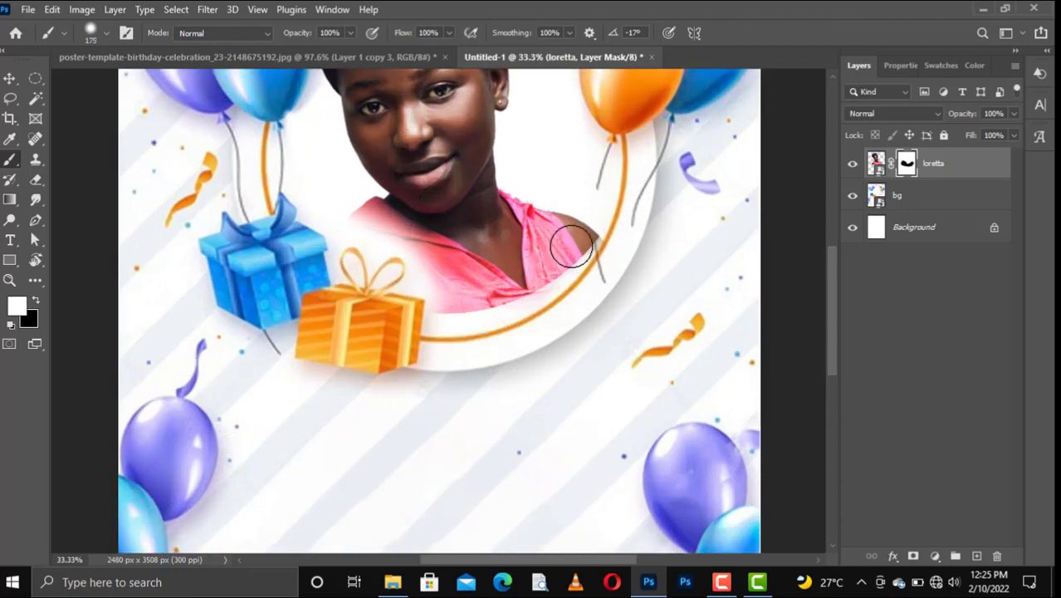
{"action": "left_click_drag", "start_coordinate": [579, 244], "coordinate": [568, 249]}
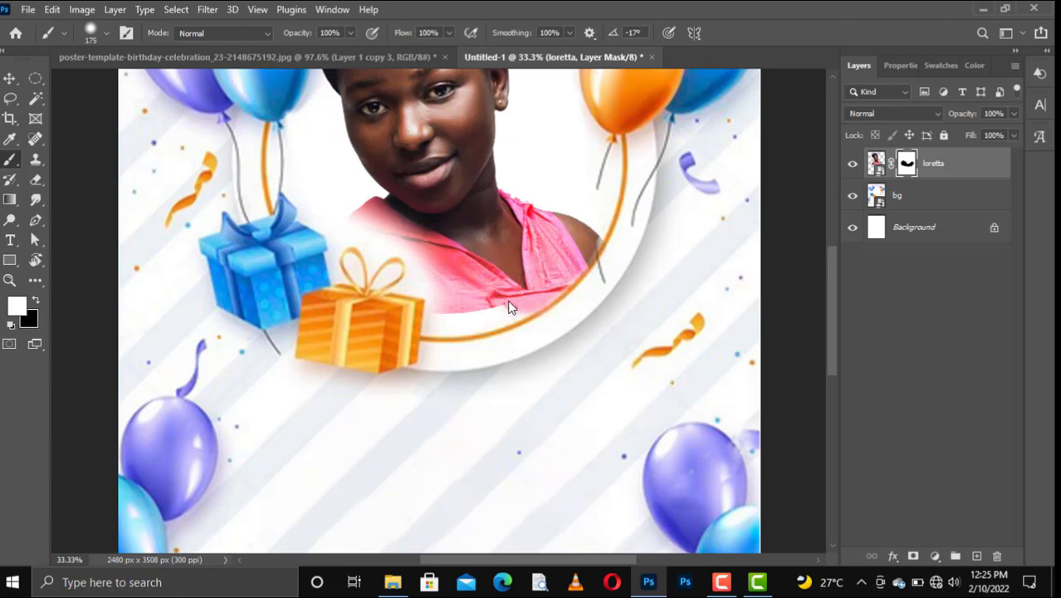
{"action": "left_click_drag", "start_coordinate": [487, 311], "coordinate": [456, 323]}
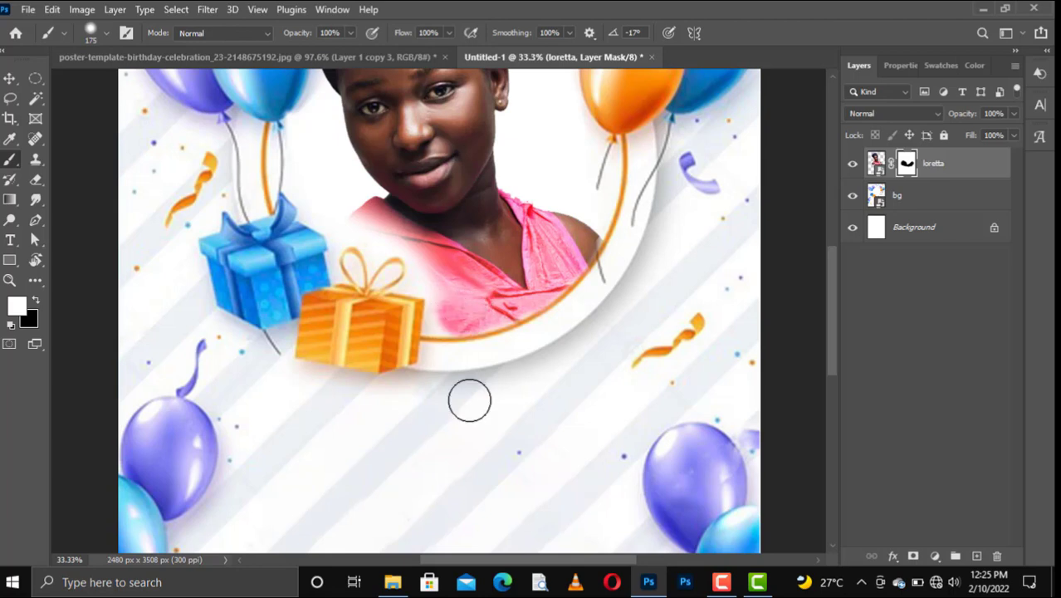
{"action": "key", "text": "l"}
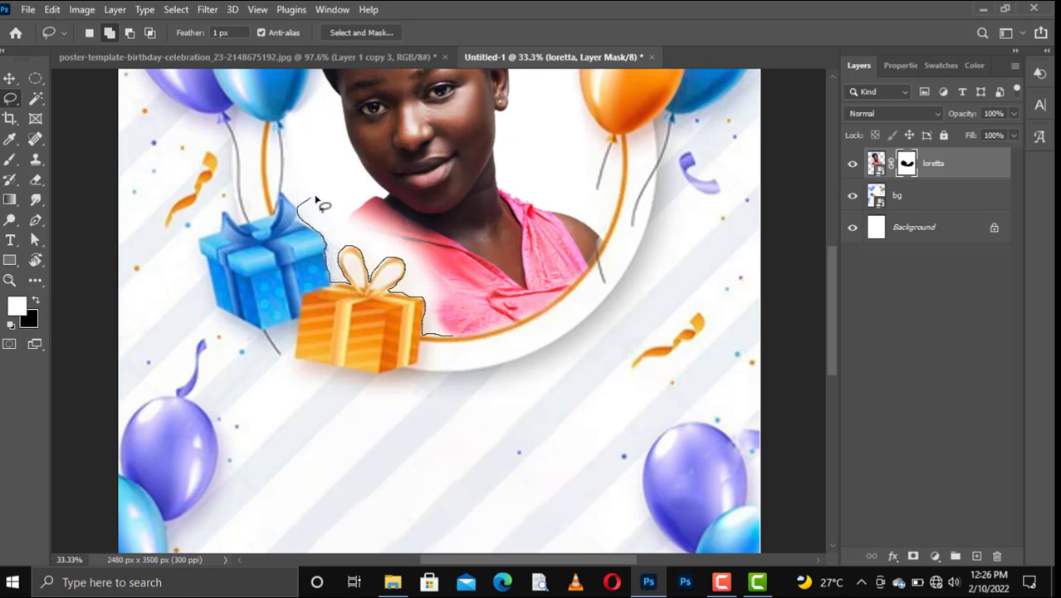
Lasso the area beside the gift box and paint the pink shirt back in on the mask.
{"action": "left_click_drag", "start_coordinate": [315, 199], "coordinate": [406, 214]}
{"action": "left_click_drag", "start_coordinate": [489, 325], "coordinate": [488, 316]}
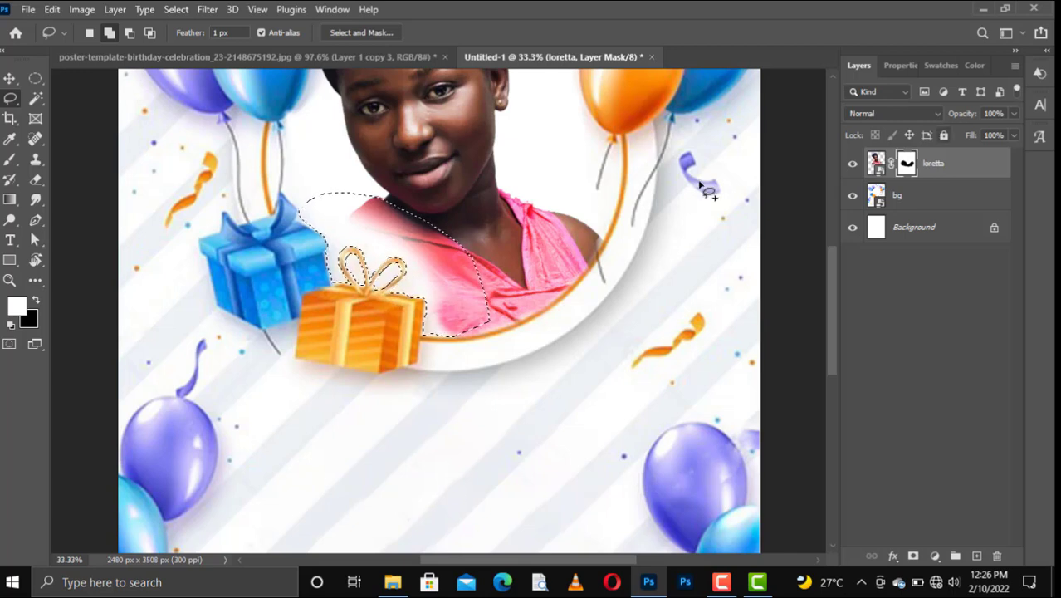
{"action": "key", "text": "b"}
{"action": "left_click_drag", "start_coordinate": [338, 219], "coordinate": [352, 271]}
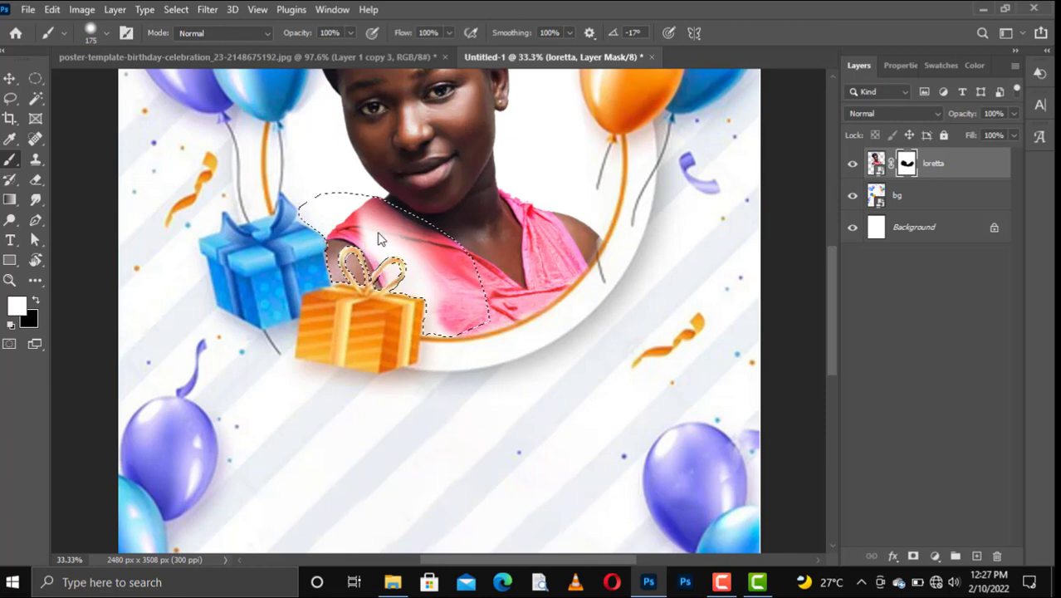
{"action": "left_click_drag", "start_coordinate": [374, 236], "coordinate": [360, 222]}
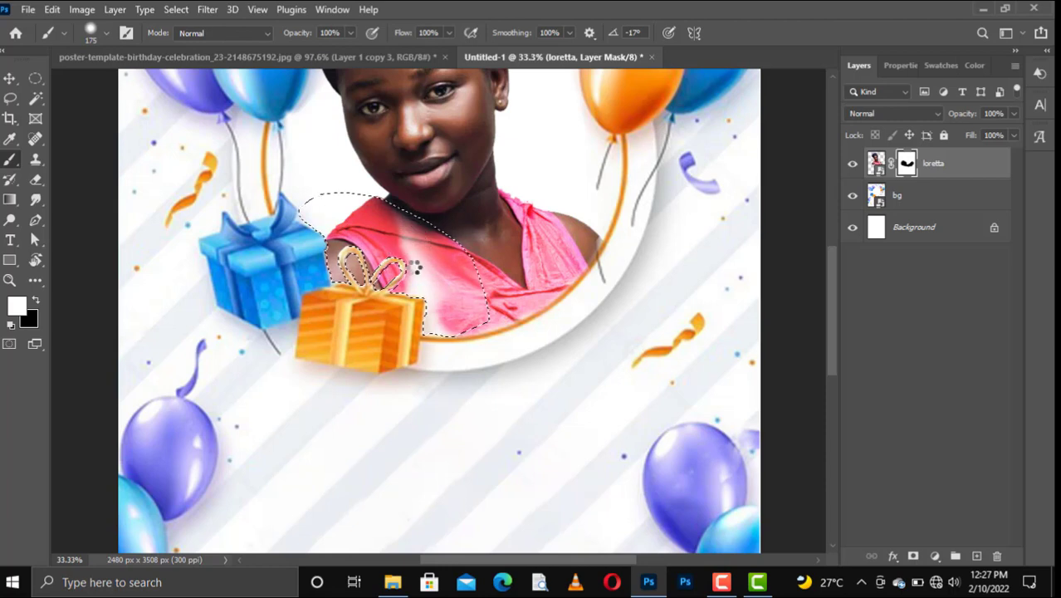
{"action": "mouse_move", "coordinate": [405, 238]}
{"action": "left_mouse_down"}
{"action": "mouse_move", "coordinate": [454, 269]}
{"action": "mouse_move", "coordinate": [413, 289]}
{"action": "left_mouse_up"}
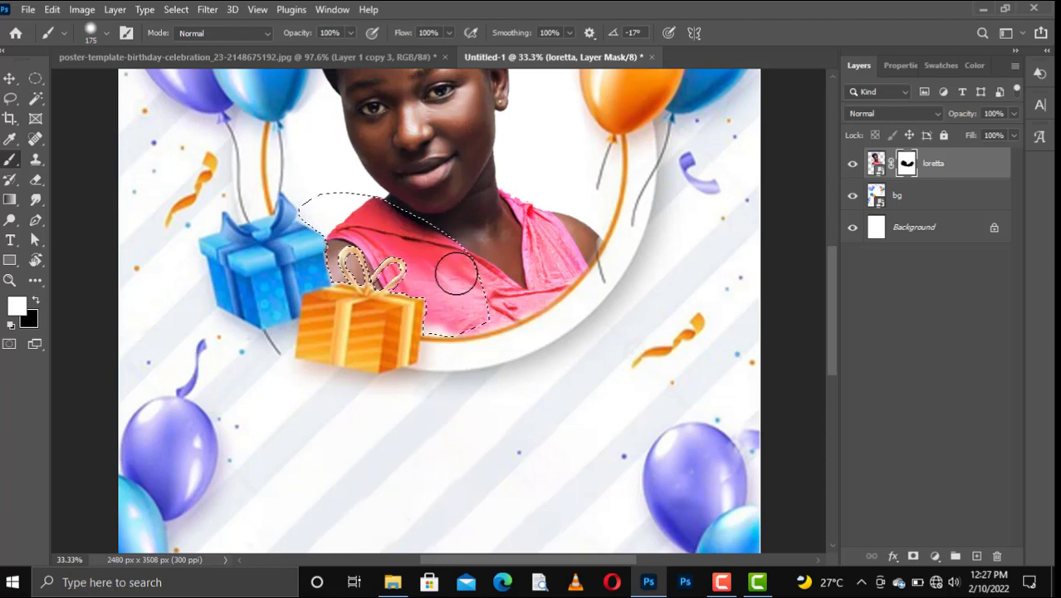
{"action": "left_click_drag", "start_coordinate": [450, 264], "coordinate": [465, 322]}
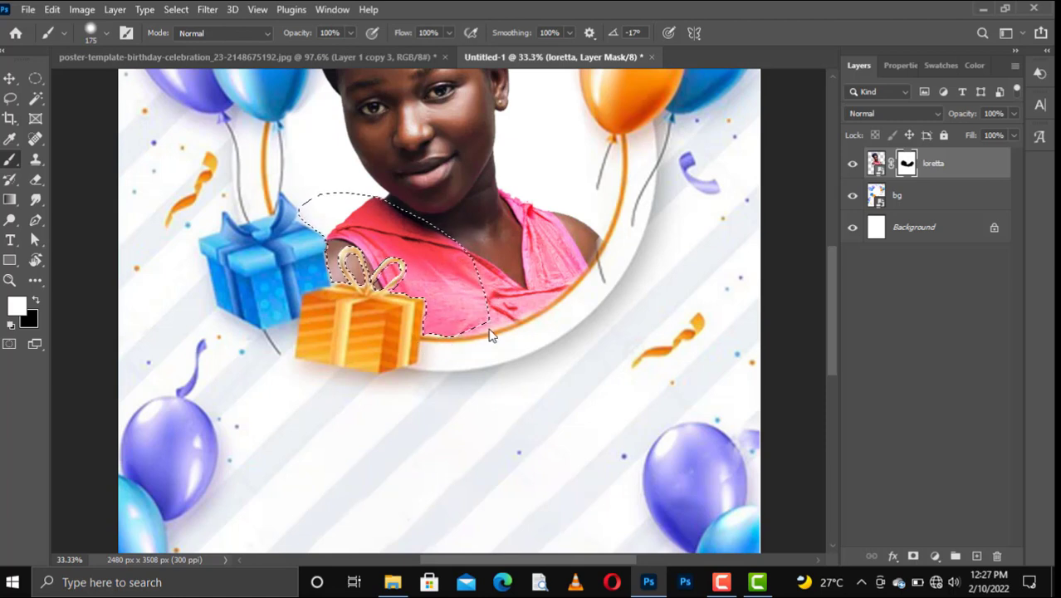
{"action": "key", "text": "ctrl+d"}
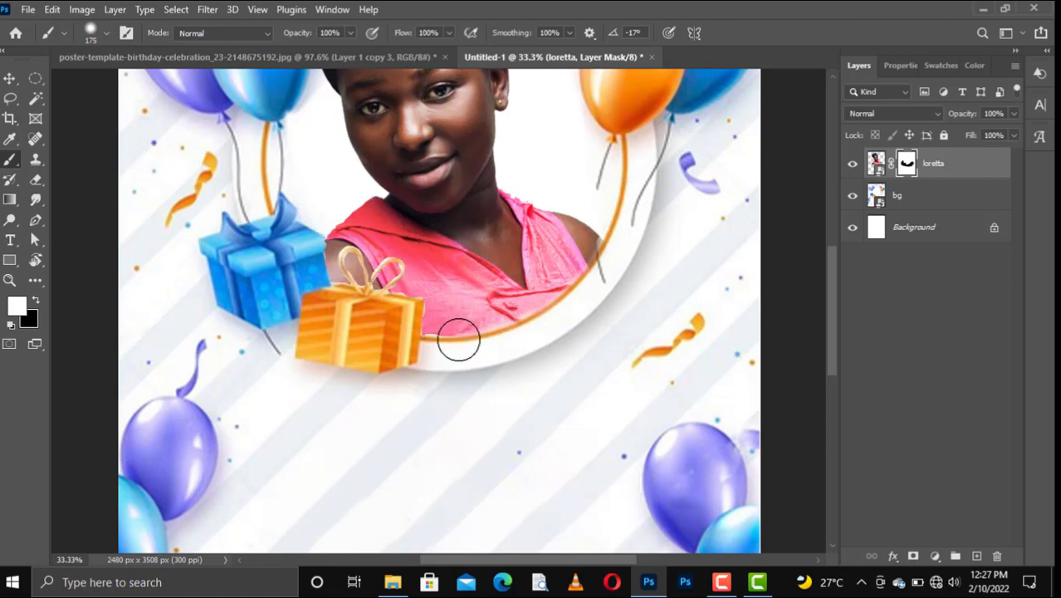
Fill in the shirt's lower edge along the ring, then fit the poster on screen.
{"action": "key", "text": "l"}
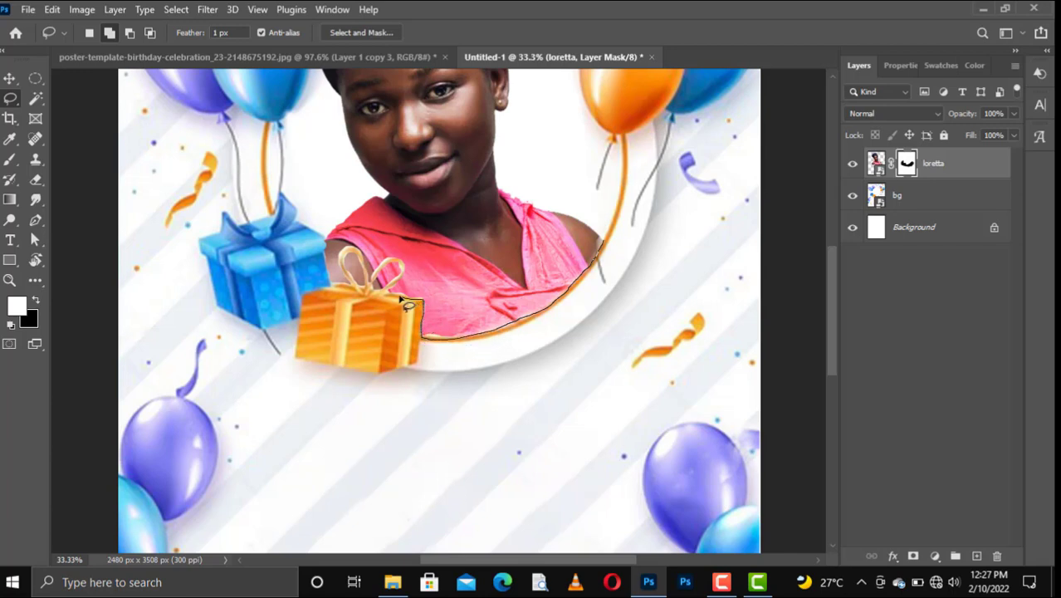
{"action": "left_click_drag", "start_coordinate": [478, 256], "coordinate": [600, 239]}
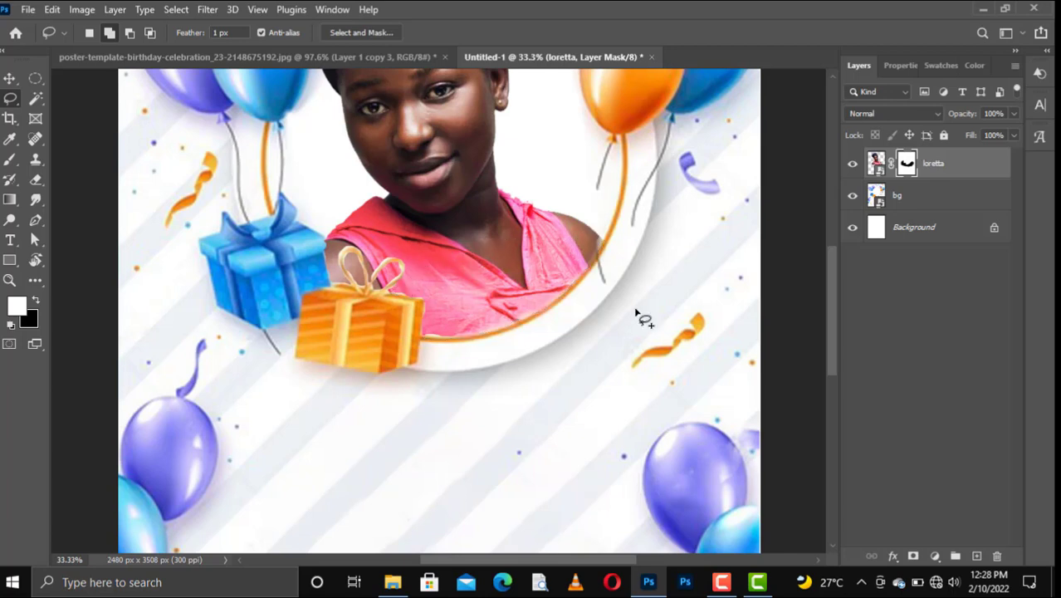
{"action": "key", "text": "b"}
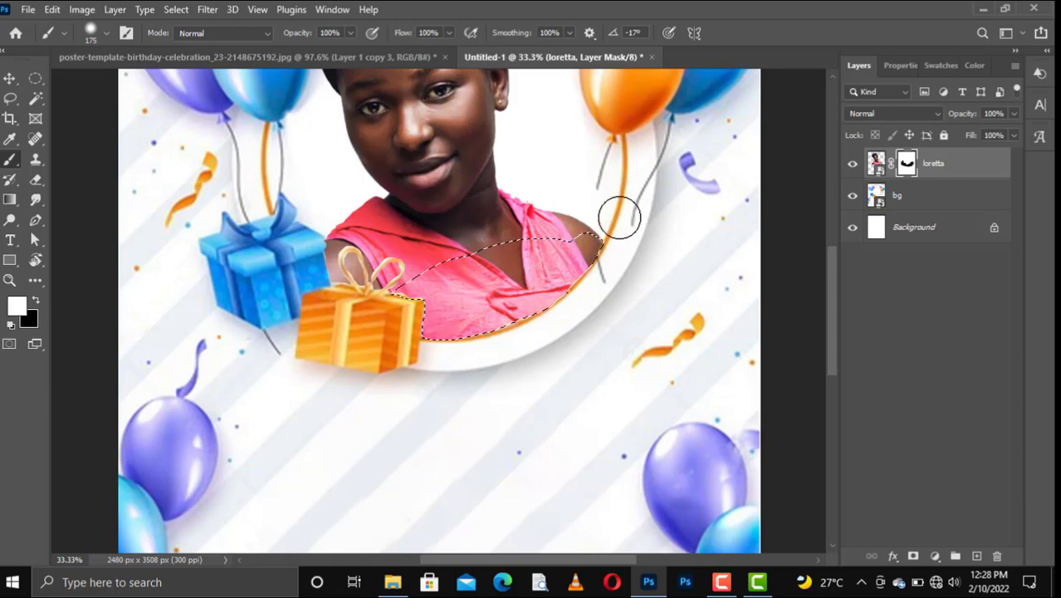
{"action": "key", "text": "ctrl+d"}
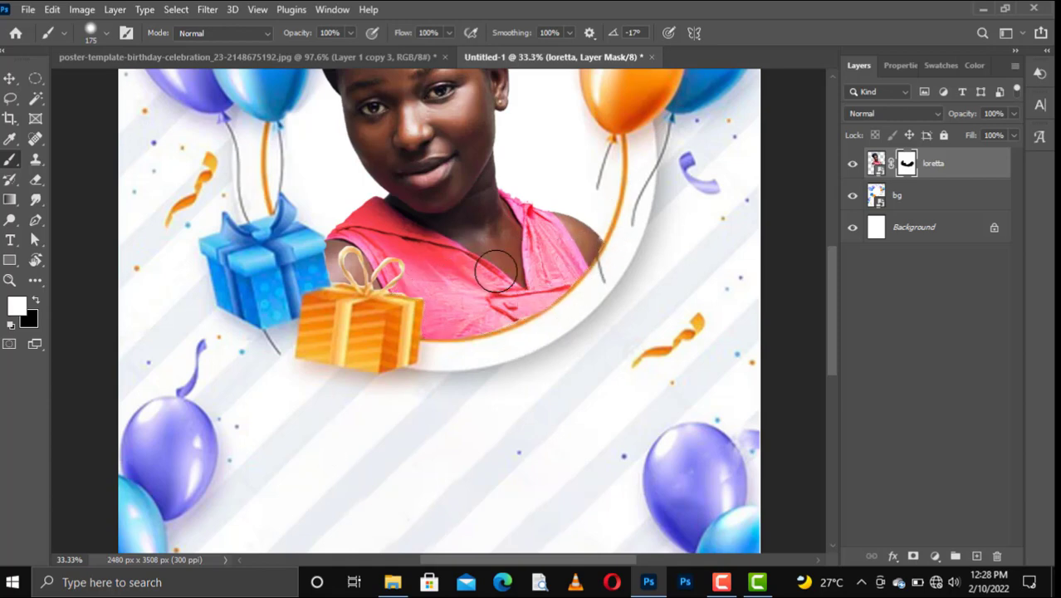
{"action": "scroll", "coordinate": [465, 335], "scroll_direction": "up", "scroll_amount": 1}
{"action": "scroll", "coordinate": [466, 335], "scroll_direction": "up", "scroll_amount": 5}
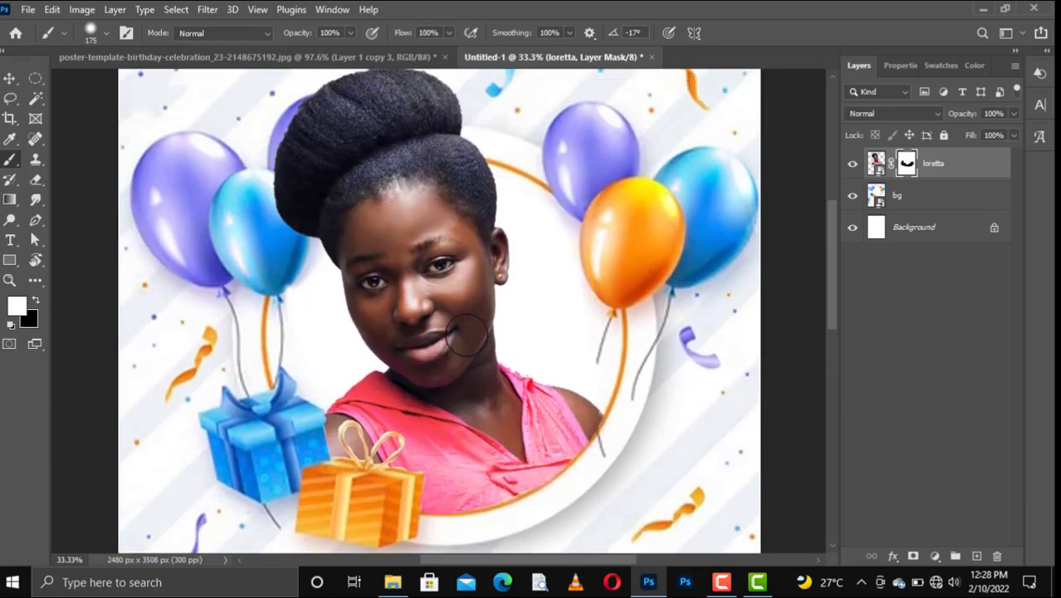
{"action": "key", "text": "ctrl+0"}
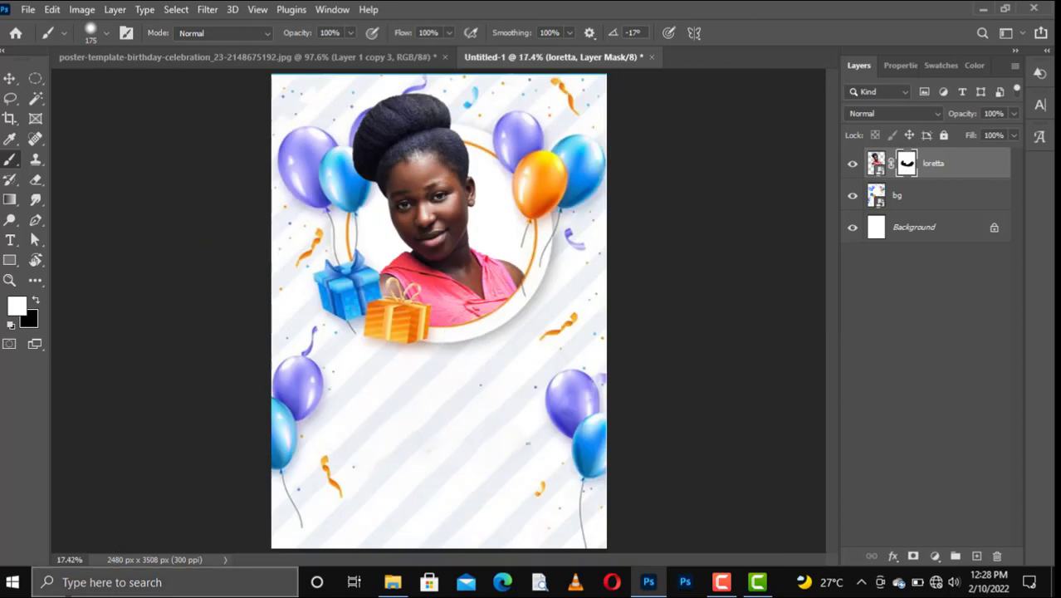
Add a 'happy birthday' text line below the portrait.
{"action": "key", "text": "v"}
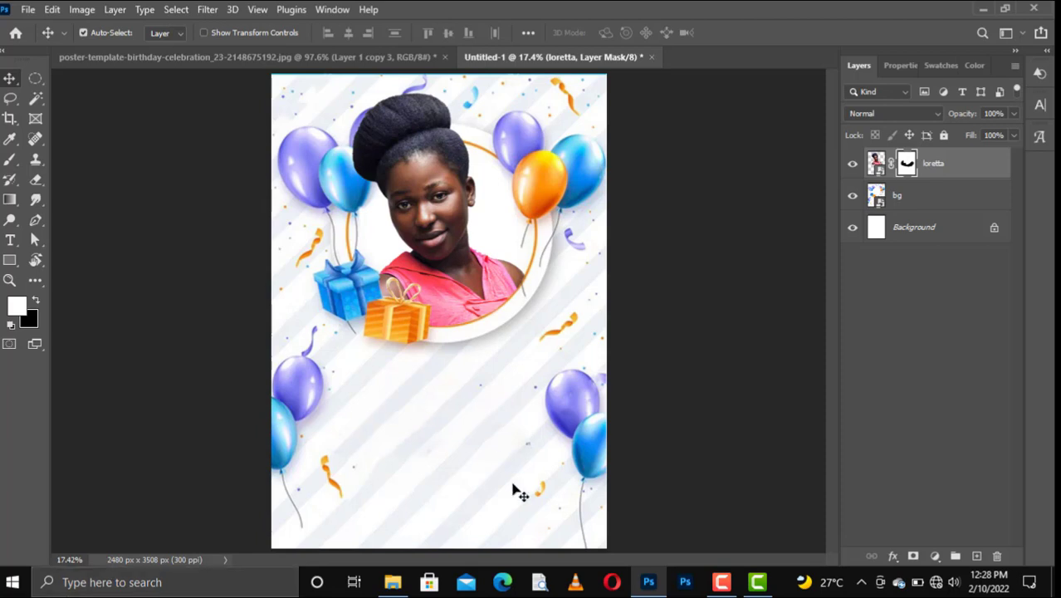
{"action": "key", "text": "t"}
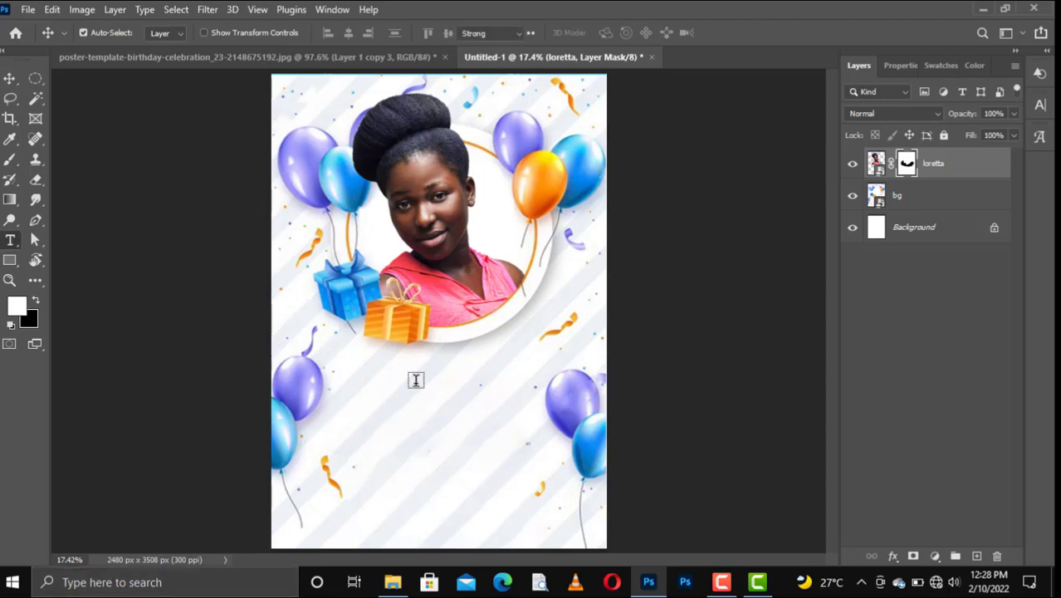
{"action": "left_click", "coordinate": [399, 401]}
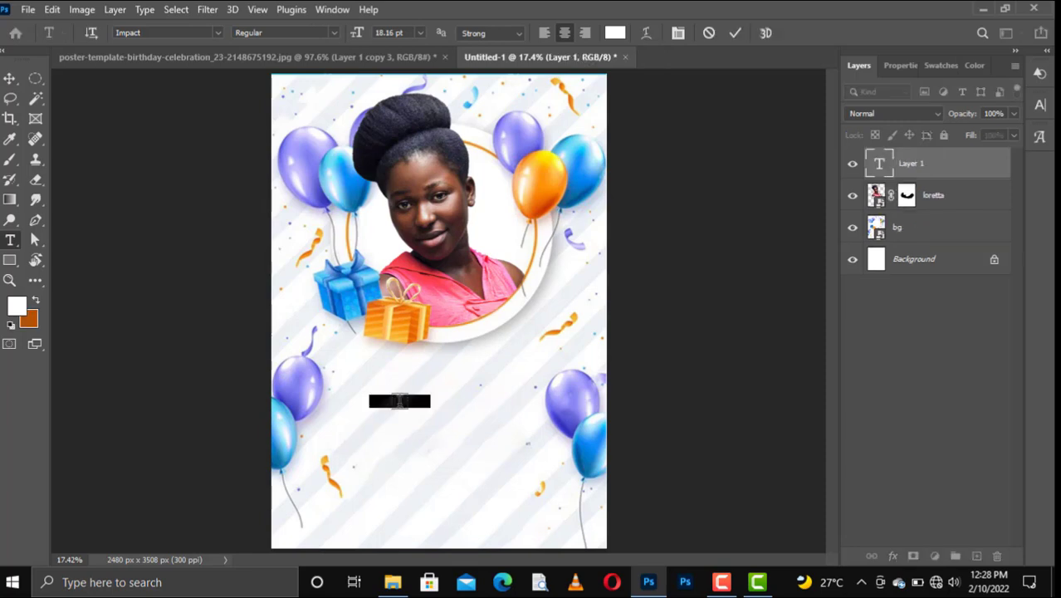
{"action": "left_click", "coordinate": [399, 401]}
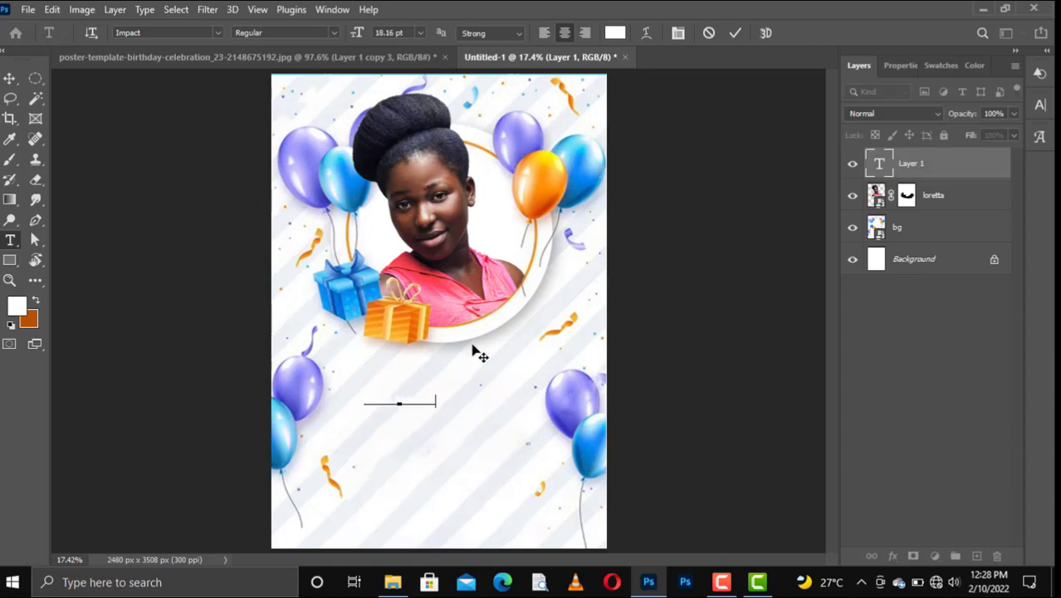
{"action": "left_click", "coordinate": [736, 33]}
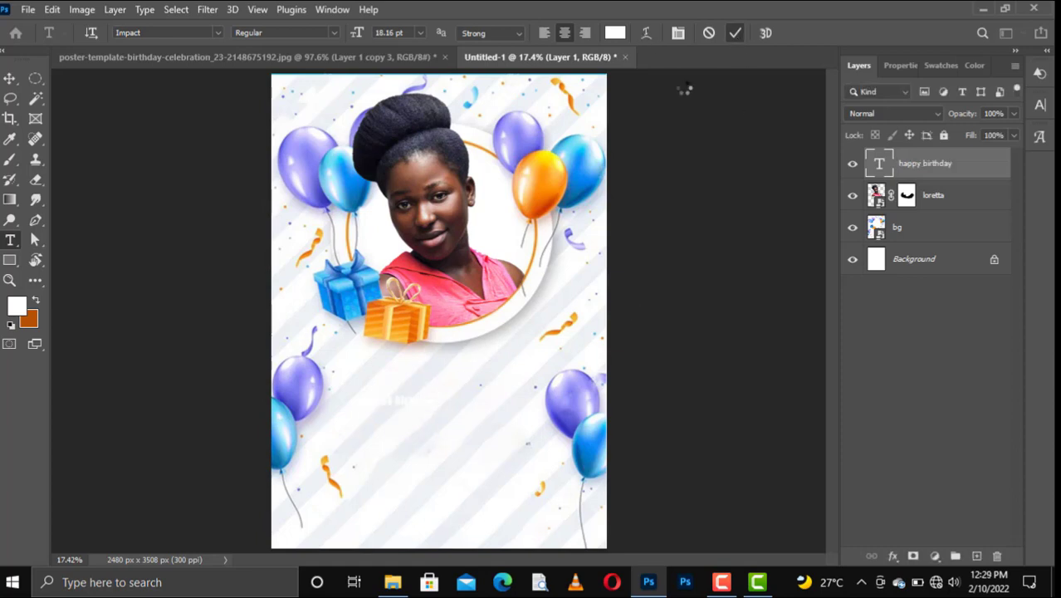
Colour the headline orange #ec6803 and convert it to all caps.
{"action": "left_click", "coordinate": [936, 67]}
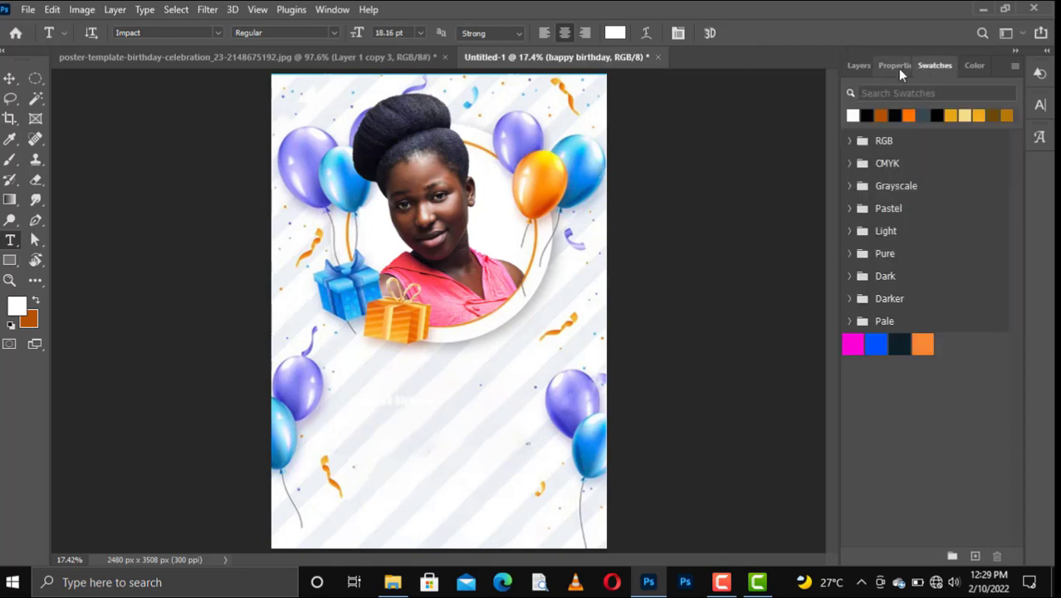
{"action": "left_click", "coordinate": [614, 33]}
{"action": "left_click", "coordinate": [908, 115]}
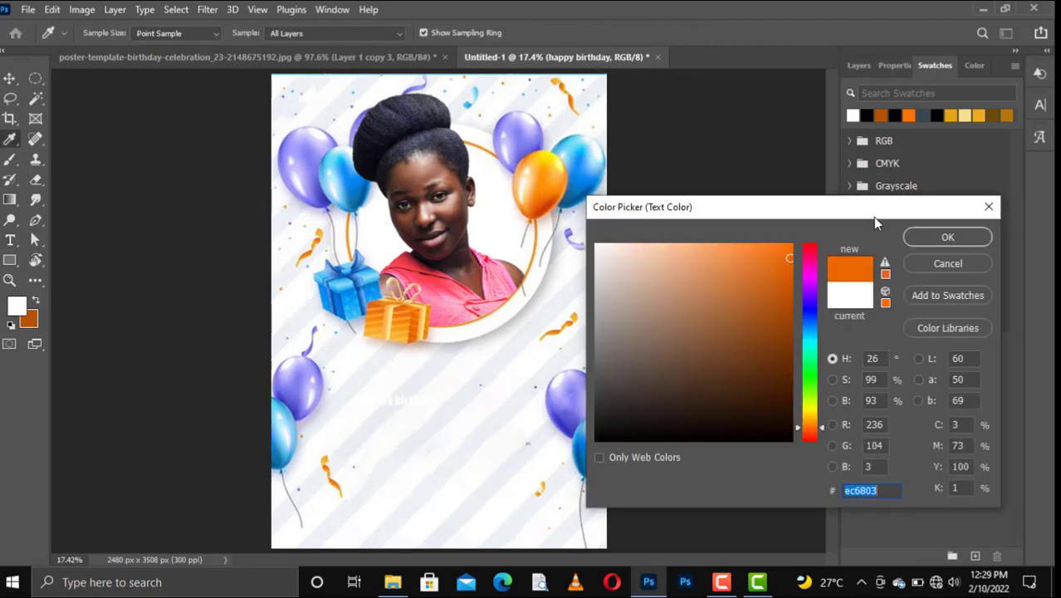
{"action": "left_click", "coordinate": [926, 238]}
{"action": "left_click", "coordinate": [399, 400]}
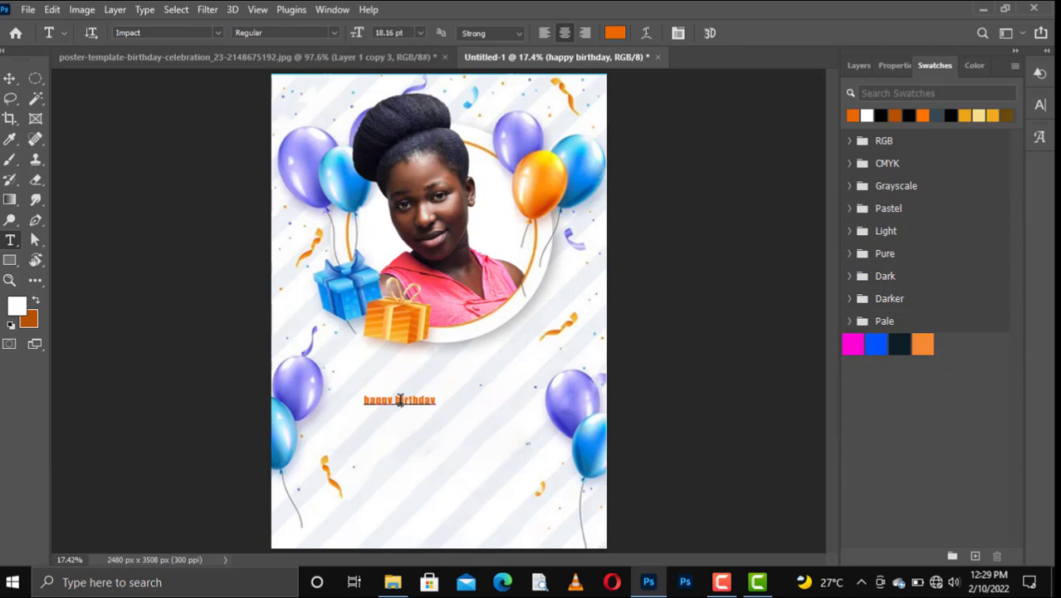
{"action": "key", "text": "ctrl+a"}
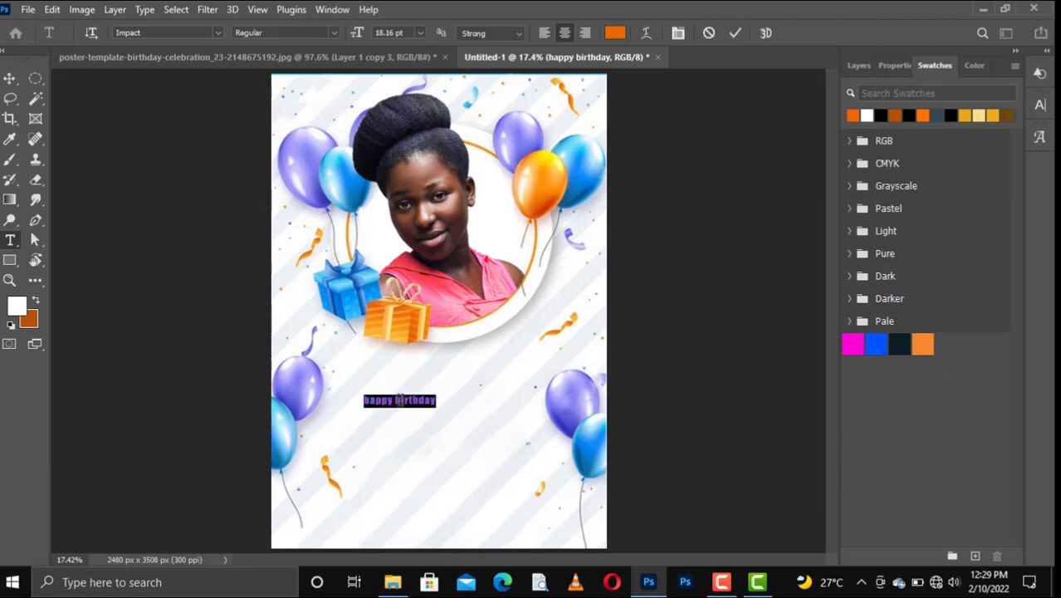
{"action": "left_click", "coordinate": [399, 400]}
{"action": "key", "text": "ctrl+shift+k"}
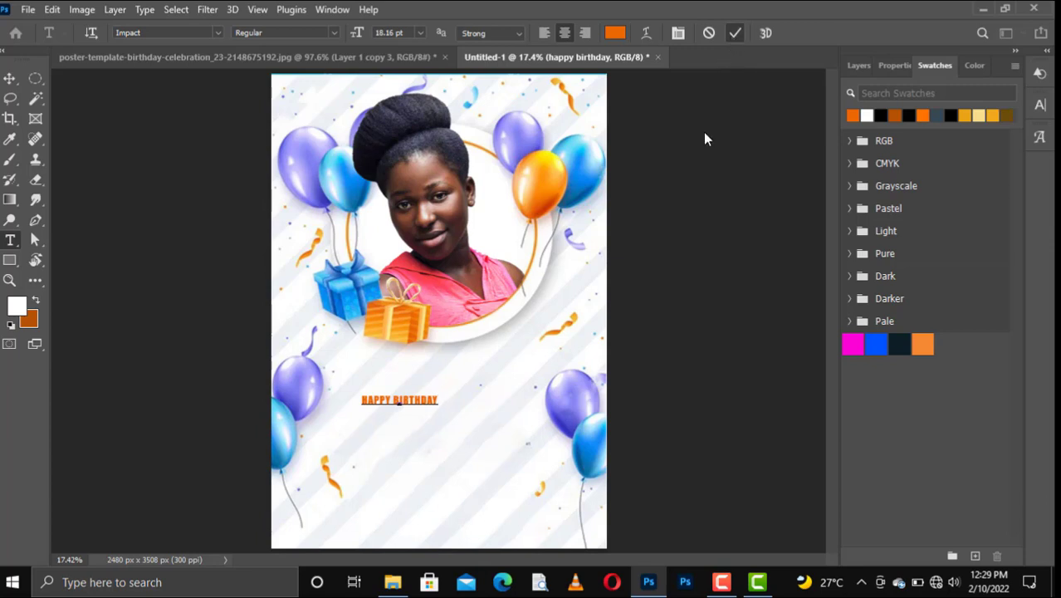
{"action": "left_click", "coordinate": [313, 333]}
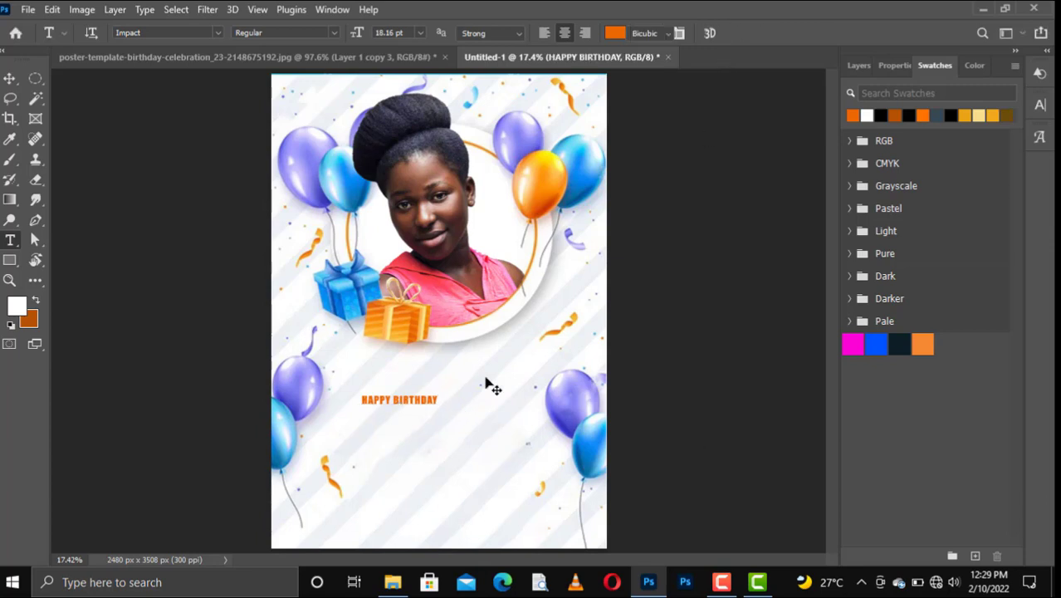
Enlarge the HAPPY BIRTHDAY headline to about 45.7 pt and nudge it left and down.
{"action": "key", "text": "ctrl+t"}
{"action": "left_click_drag", "start_coordinate": [440, 389], "coordinate": [527, 369]}
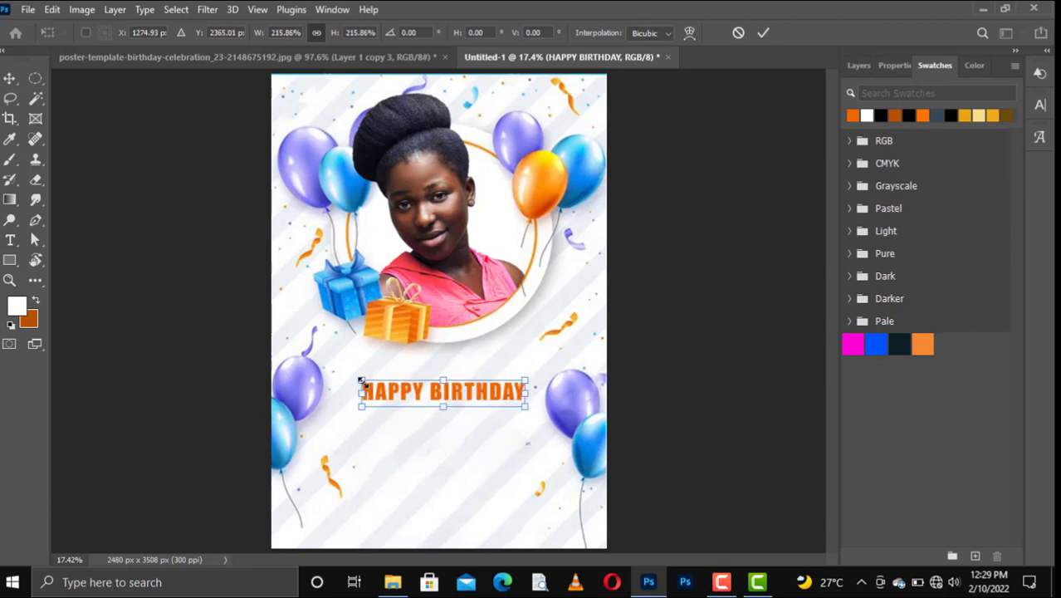
{"action": "left_click_drag", "start_coordinate": [362, 384], "coordinate": [337, 378]}
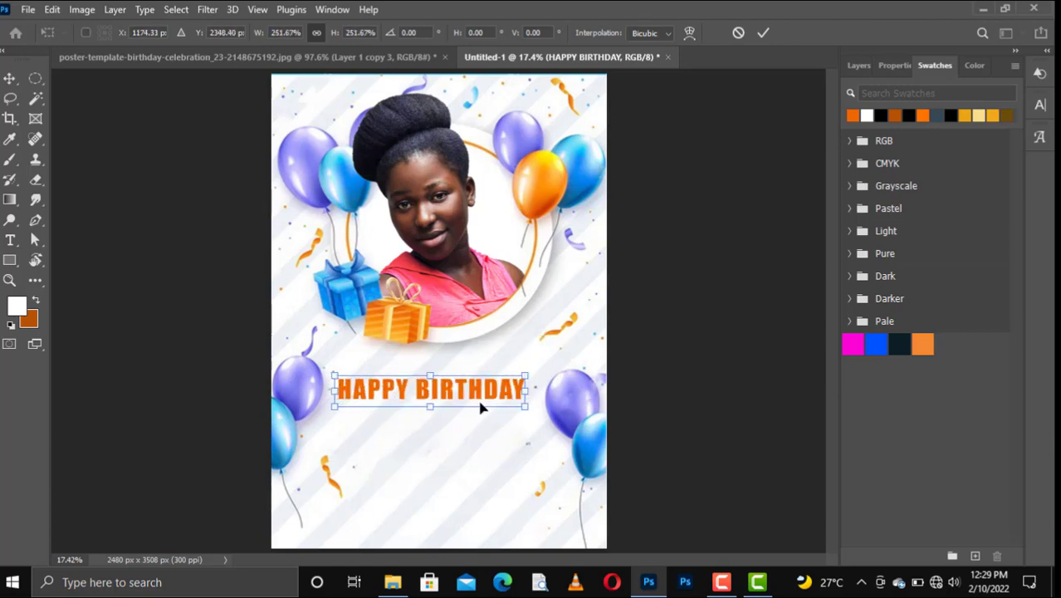
{"action": "left_click_drag", "start_coordinate": [479, 407], "coordinate": [489, 397]}
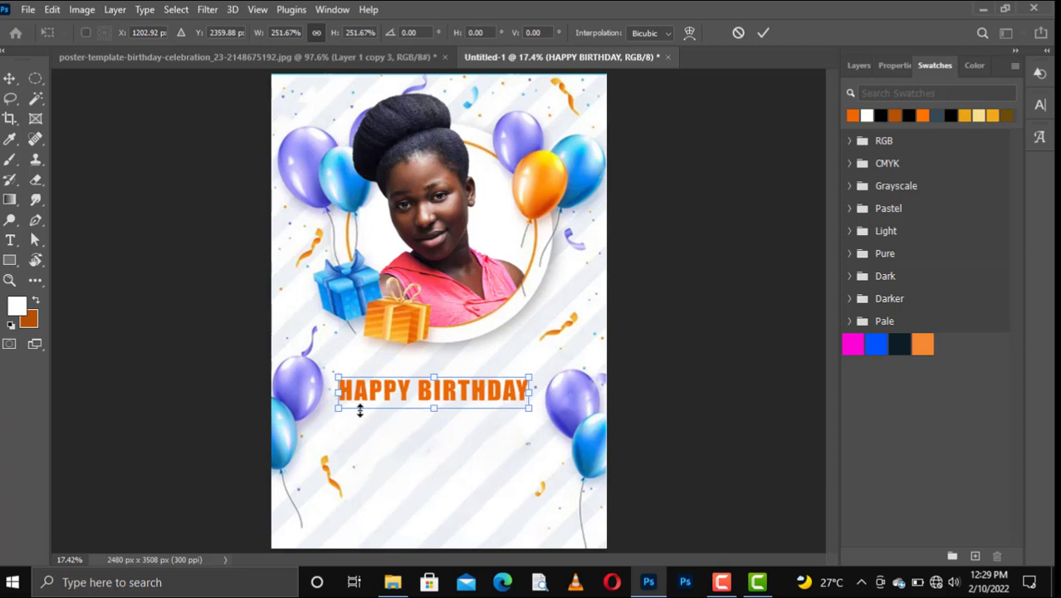
{"action": "key", "text": "Return"}
{"action": "key", "text": "t"}
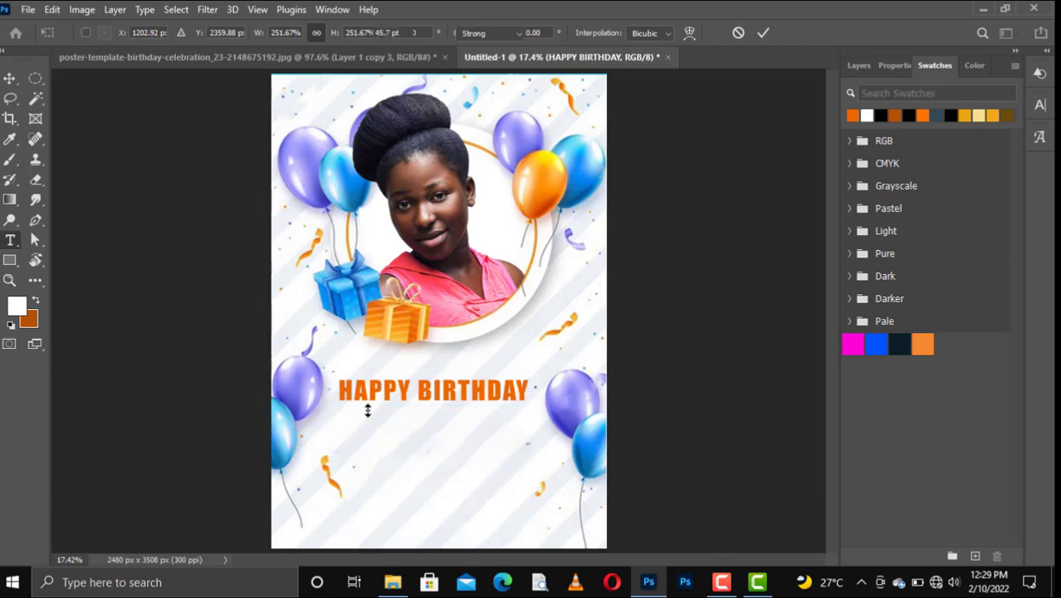
{"action": "key", "text": "v"}
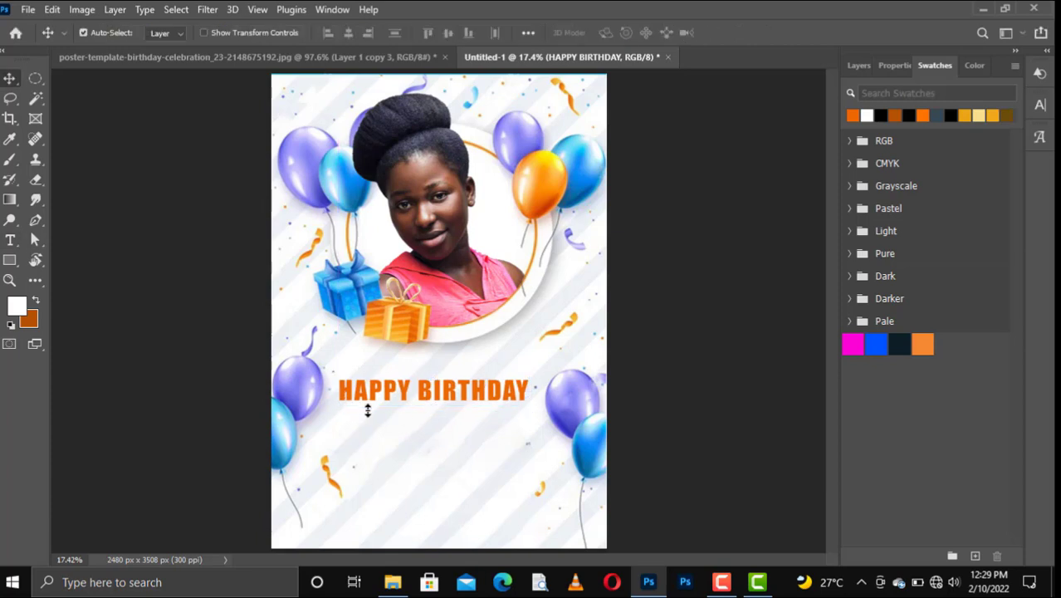
{"action": "key", "text": "shift+Left"}
{"action": "key", "text": "shift+Left"}
{"action": "key", "text": "shift+Down"}
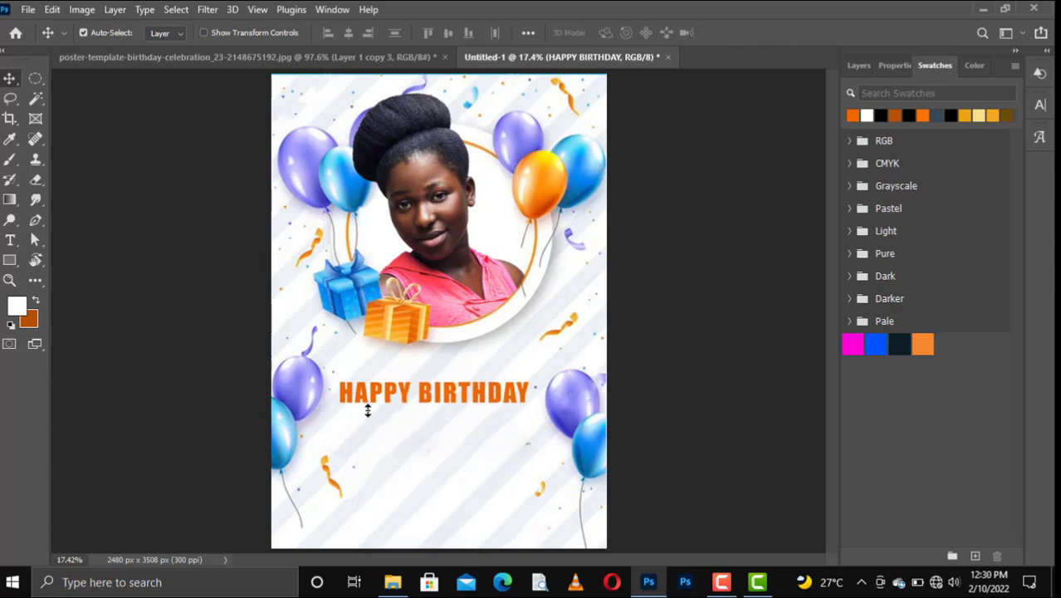
Set the headline tracking to 40, shift it right, and duplicate the layer.
{"action": "left_click", "coordinate": [899, 65]}
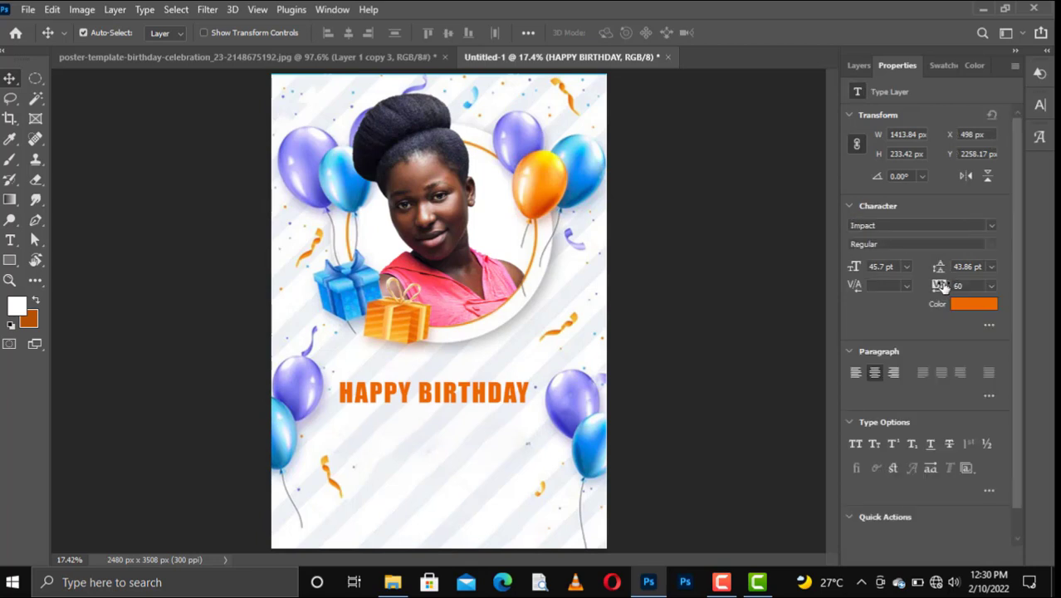
{"action": "left_click_drag", "start_coordinate": [941, 286], "coordinate": [940, 286]}
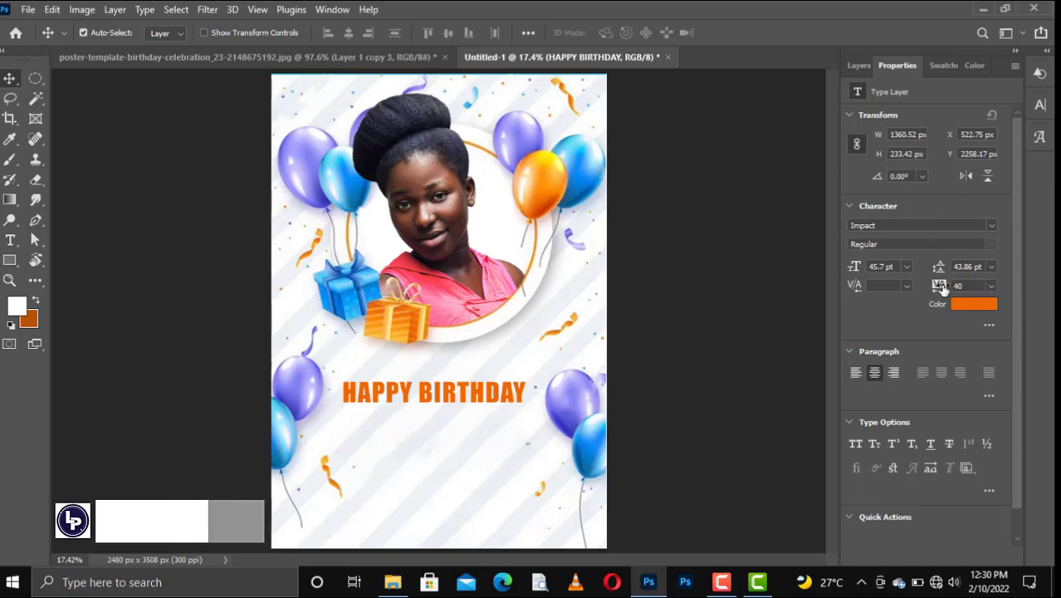
{"action": "left_click_drag", "start_coordinate": [470, 405], "coordinate": [482, 395]}
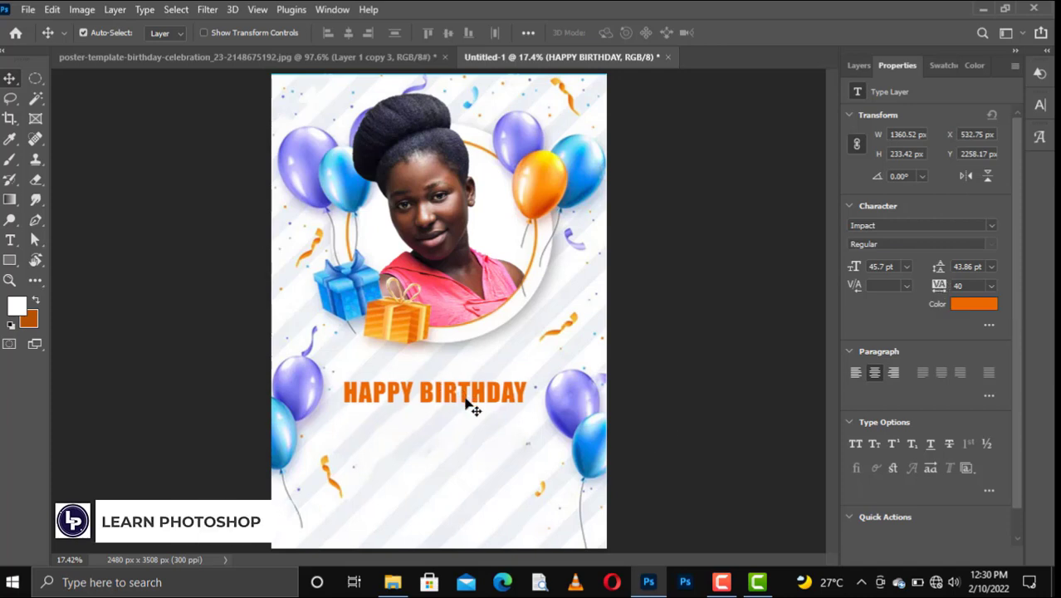
{"action": "key", "text": "shift+Right"}
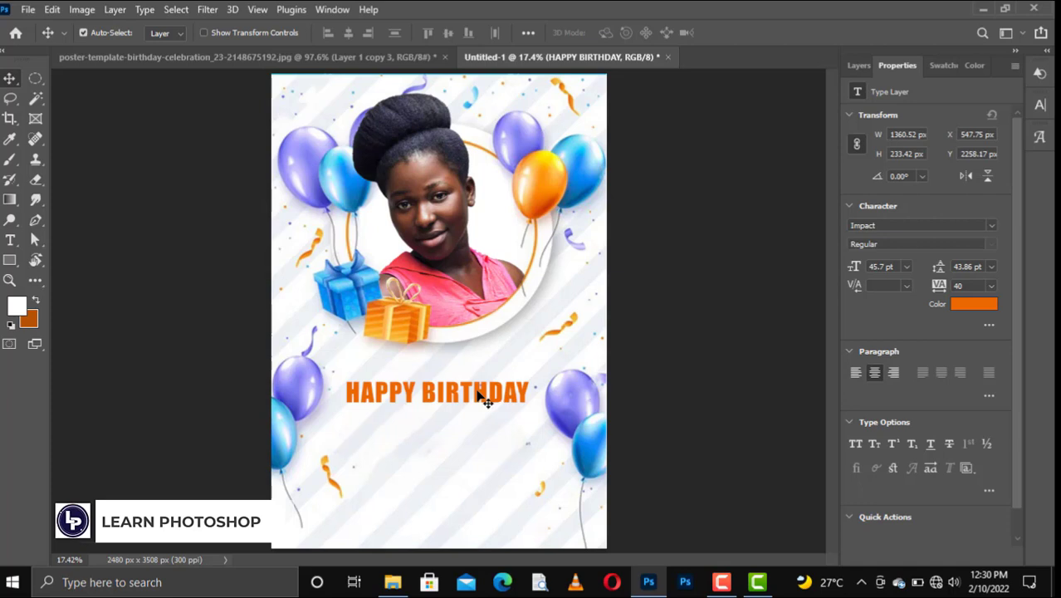
{"action": "left_click", "coordinate": [480, 396], "text": "alt"}
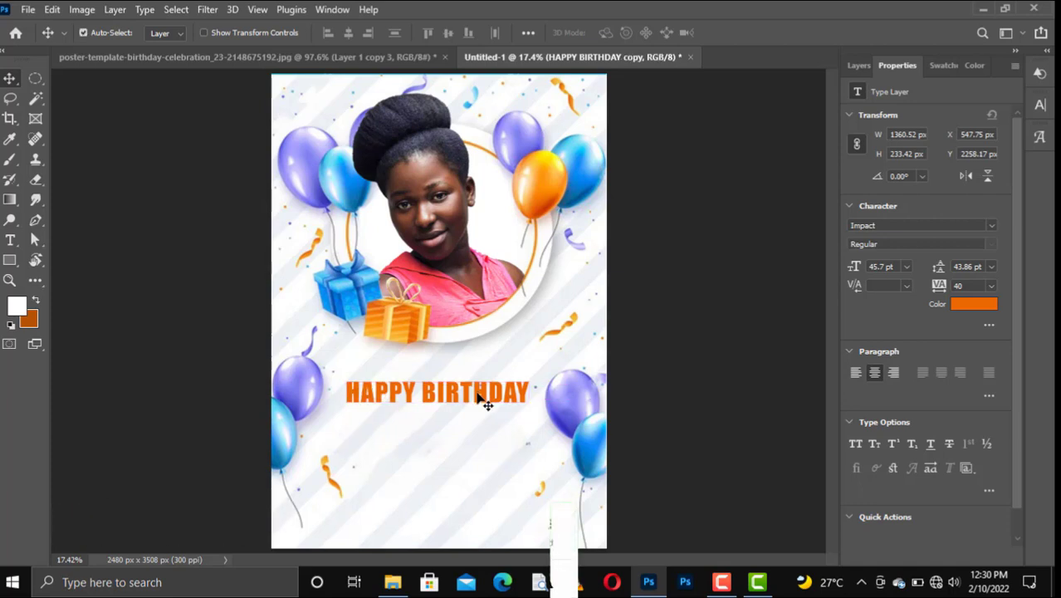
Move the headline copy below the original and change its text to SWEETHEART.
{"action": "left_click_drag", "start_coordinate": [480, 398], "coordinate": [477, 424]}
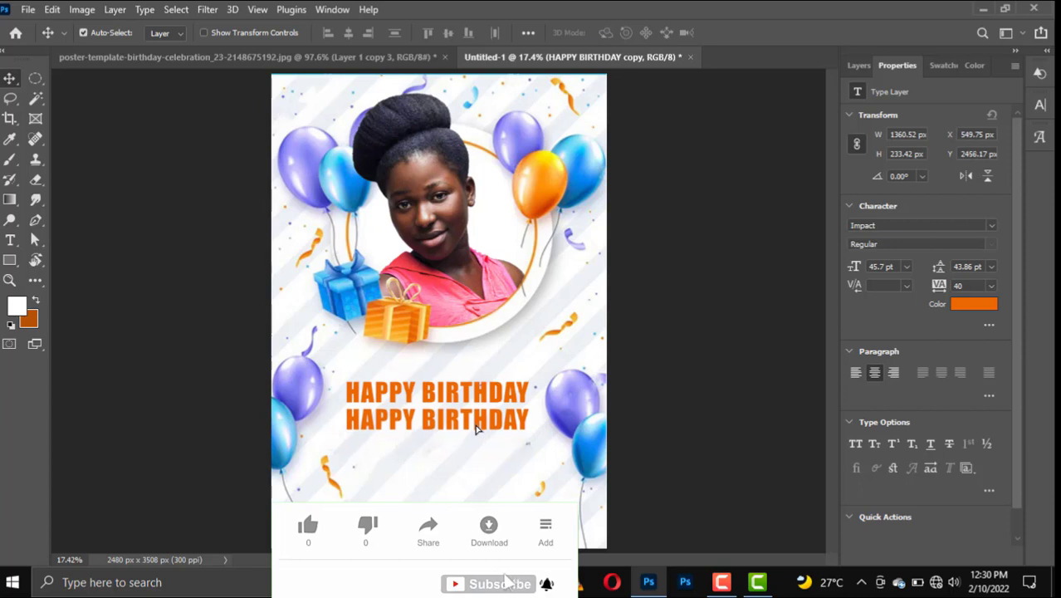
{"action": "left_click", "coordinate": [858, 64]}
{"action": "double_click", "coordinate": [452, 421]}
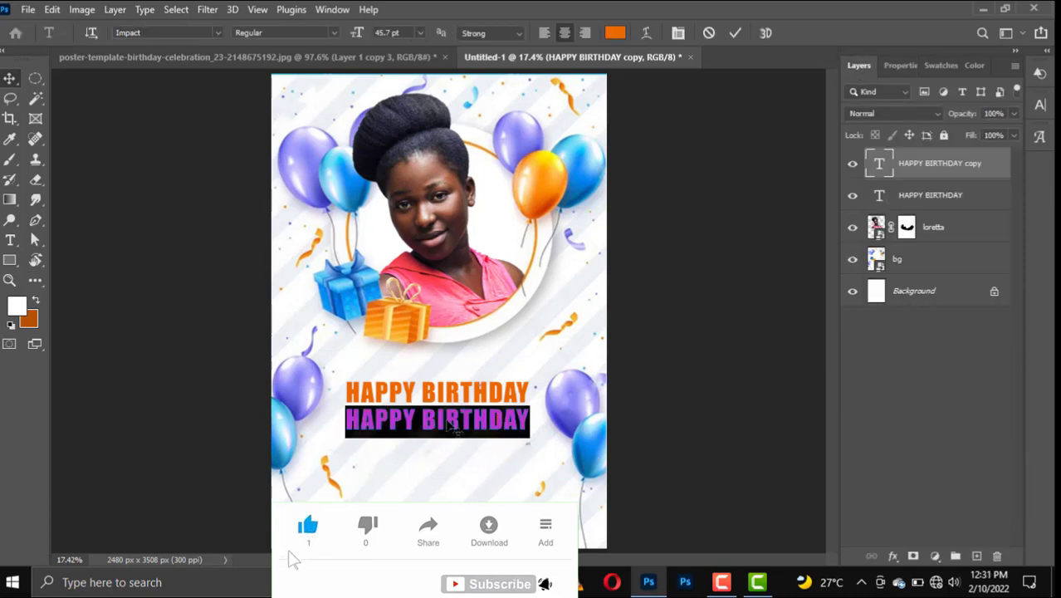
{"action": "left_click", "coordinate": [448, 424]}
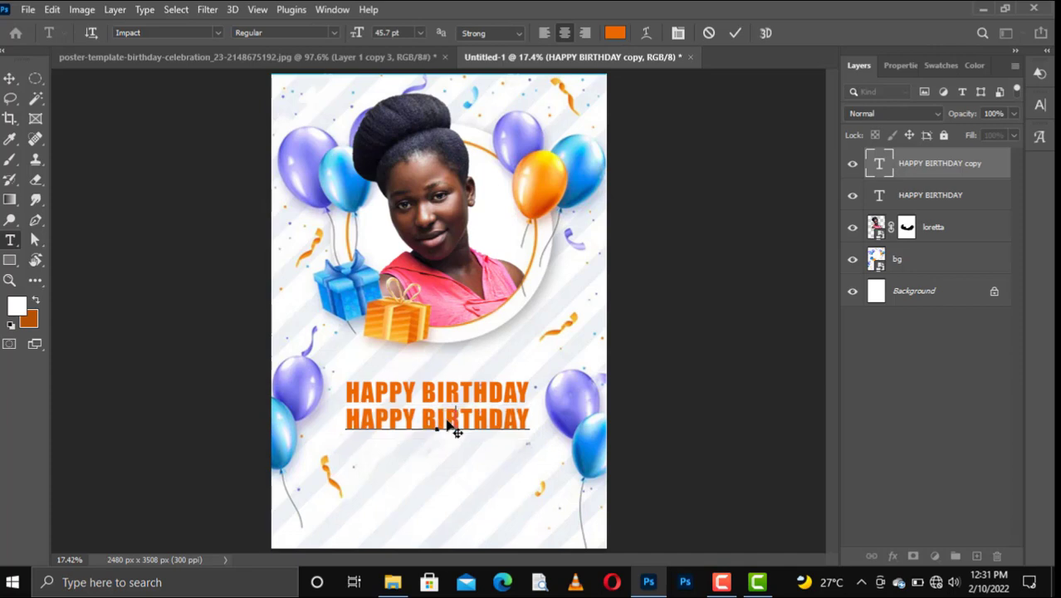
{"action": "key", "text": "ctrl+a"}
{"action": "type", "text": "SWEETHEAR"}
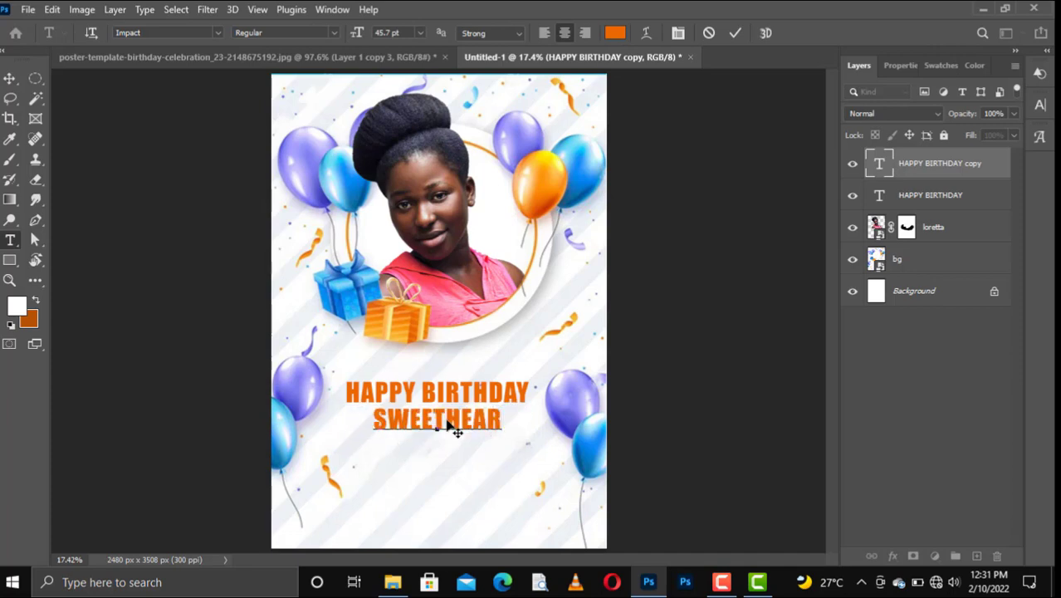
{"action": "type", "text": "T"}
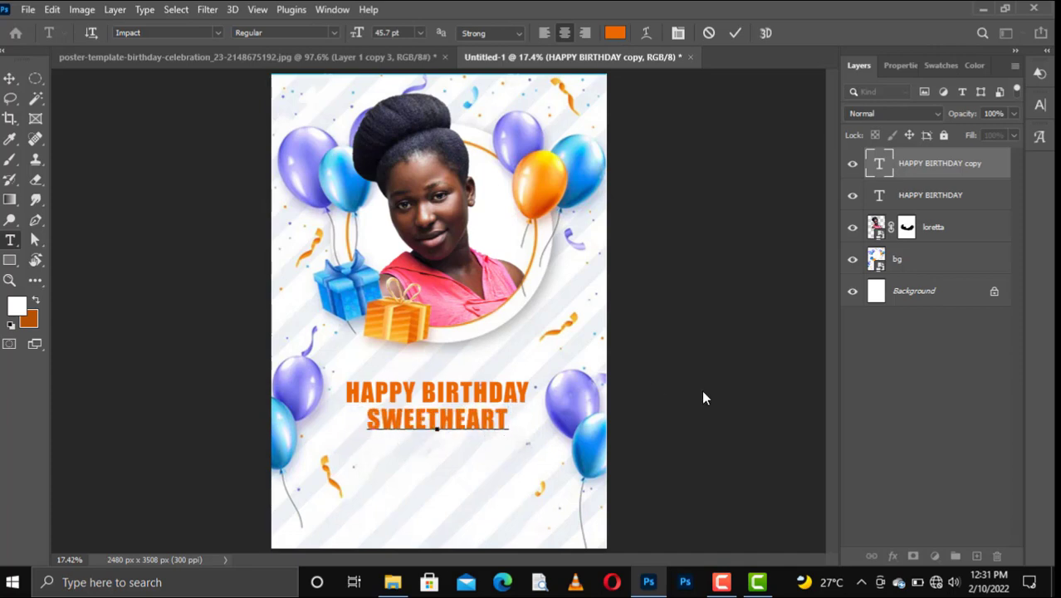
{"action": "key", "text": "ctrl+Return"}
{"action": "key", "text": "i"}
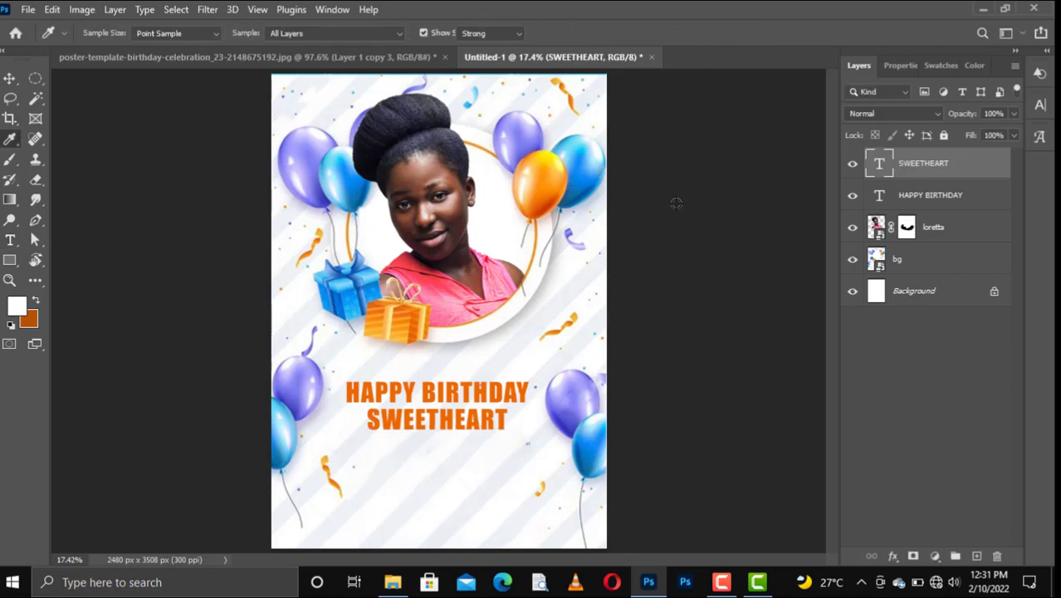
Recolour the SWEETHEART text to blue #4040b7.
{"action": "key", "text": "t"}
{"action": "left_click", "coordinate": [615, 32]}
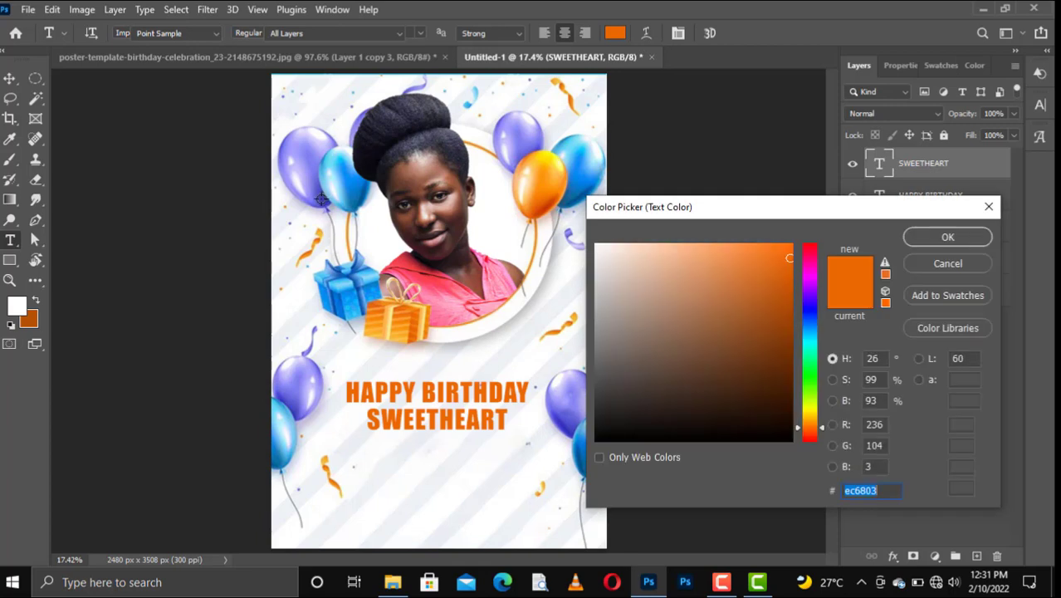
{"action": "type", "text": "4040b7"}
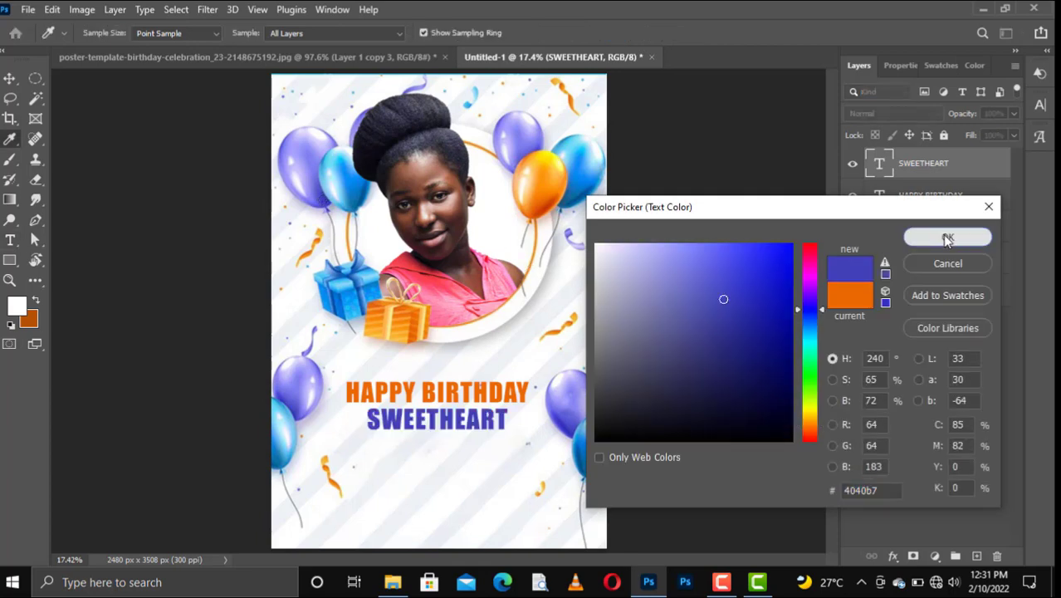
{"action": "left_click", "coordinate": [947, 237]}
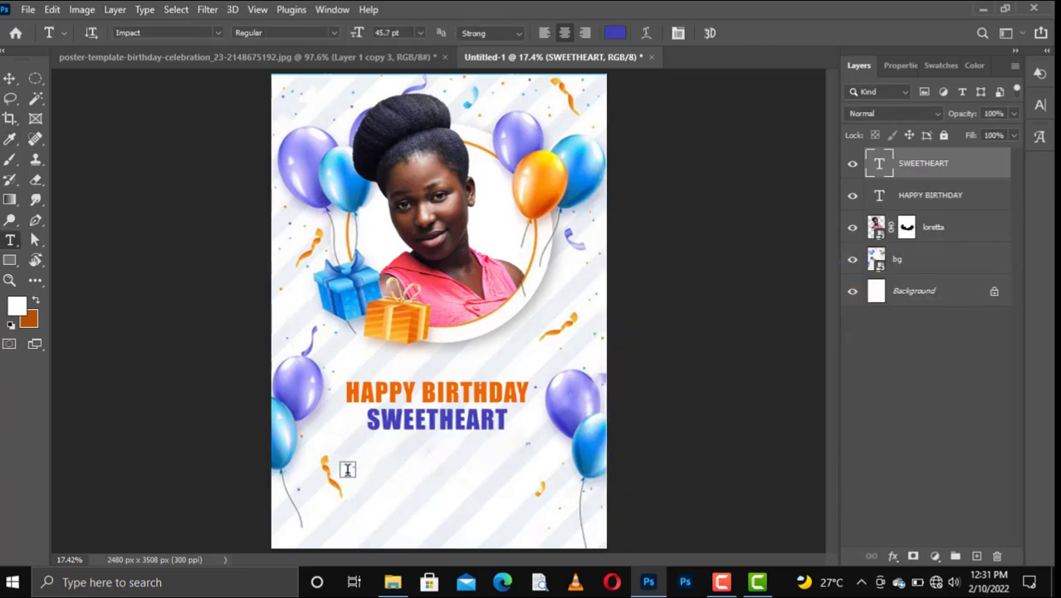
Draw a thin 1258 x 12 px rectangle under SWEETHEART filled with the recent blue.
{"action": "left_click", "coordinate": [10, 259]}
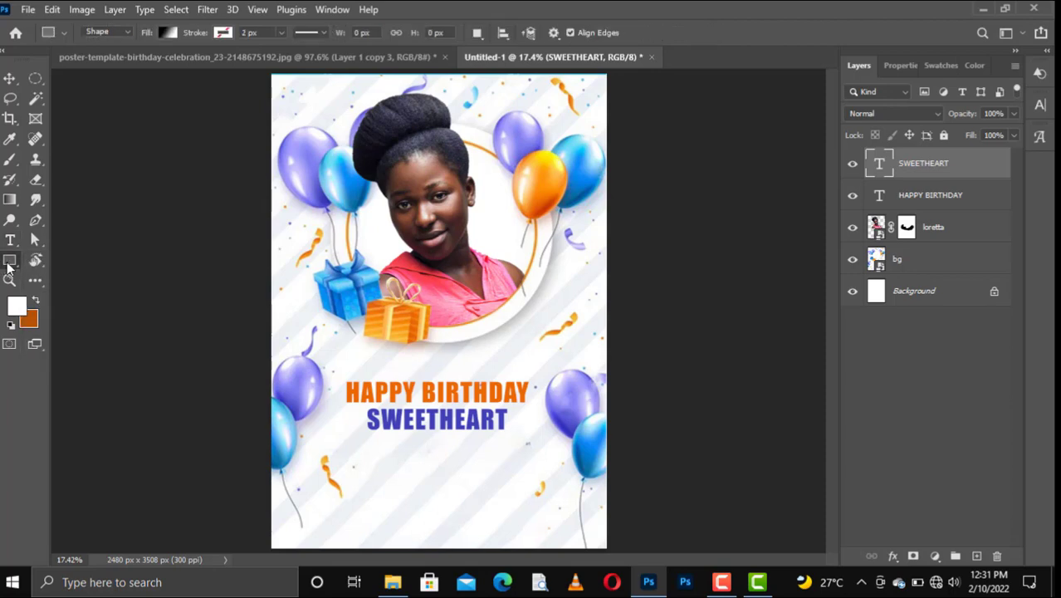
{"action": "right_click", "coordinate": [10, 260]}
{"action": "left_click", "coordinate": [77, 260]}
{"action": "left_click_drag", "start_coordinate": [352, 454], "coordinate": [523, 455]}
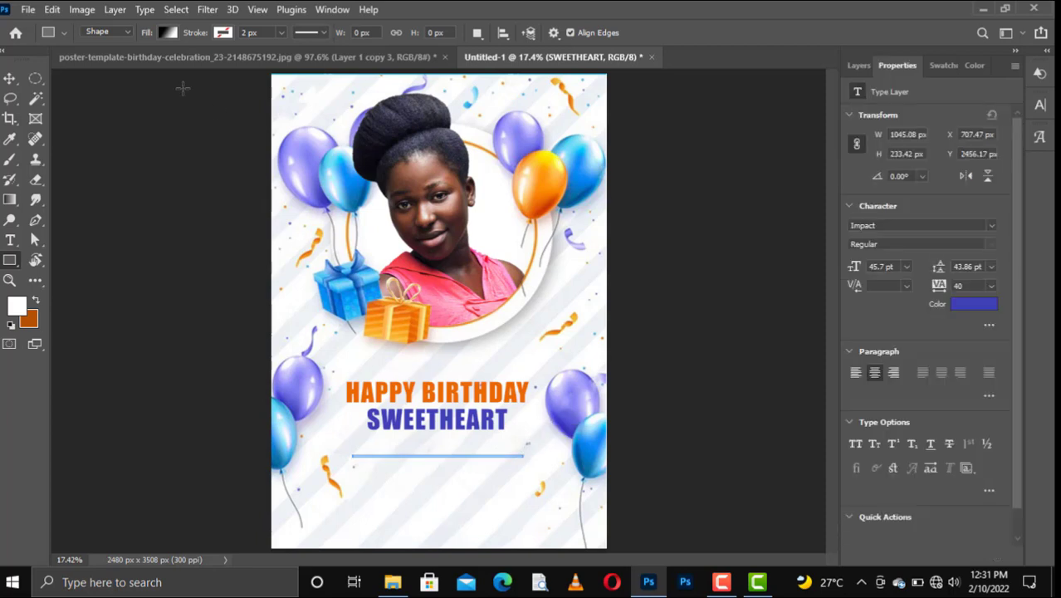
{"action": "left_click", "coordinate": [170, 34]}
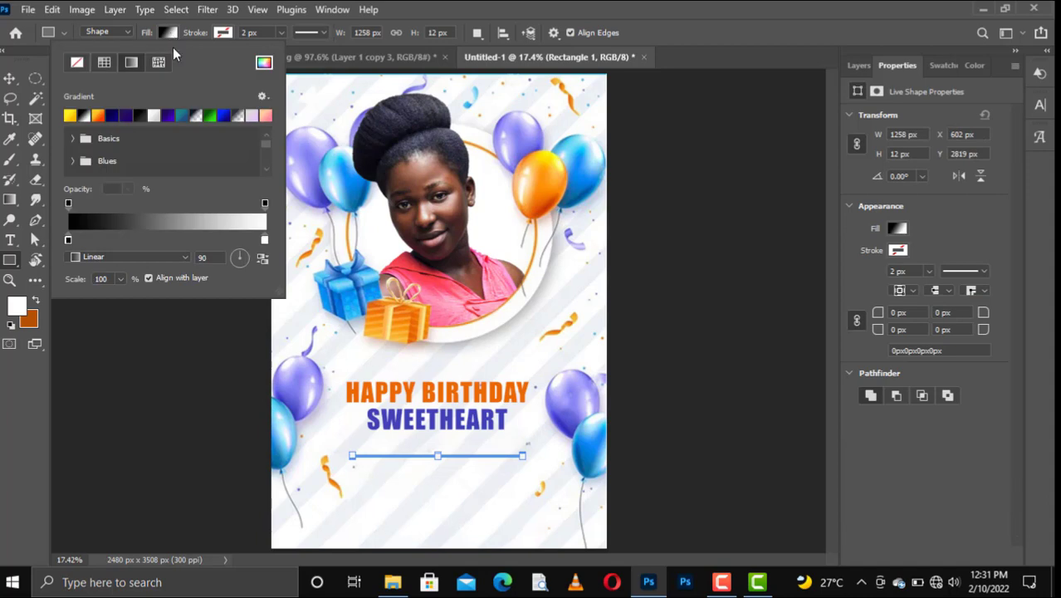
{"action": "left_click", "coordinate": [104, 63]}
{"action": "left_click", "coordinate": [70, 115]}
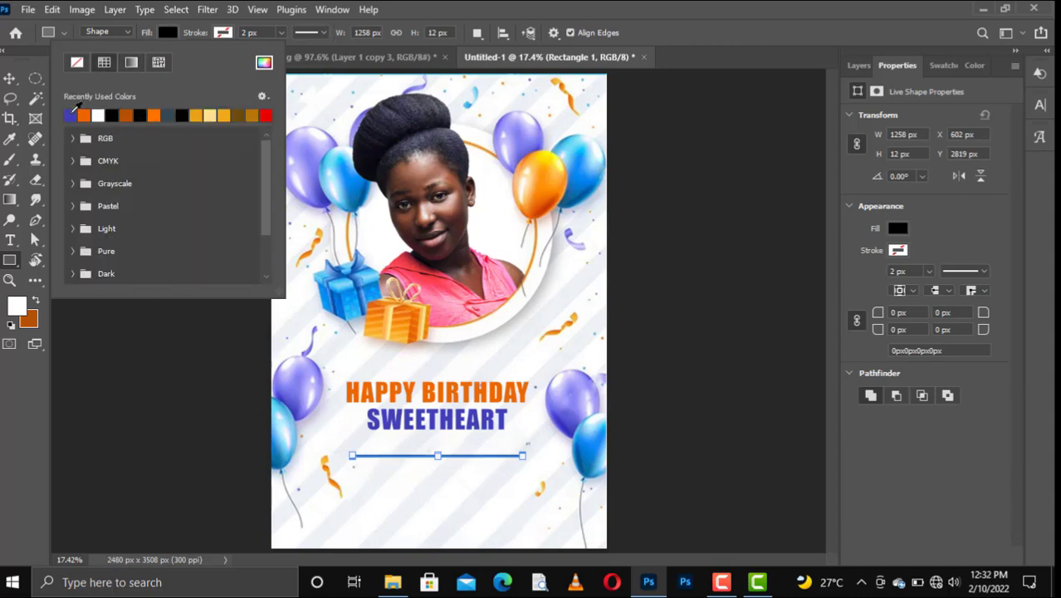
{"action": "left_click", "coordinate": [10, 78]}
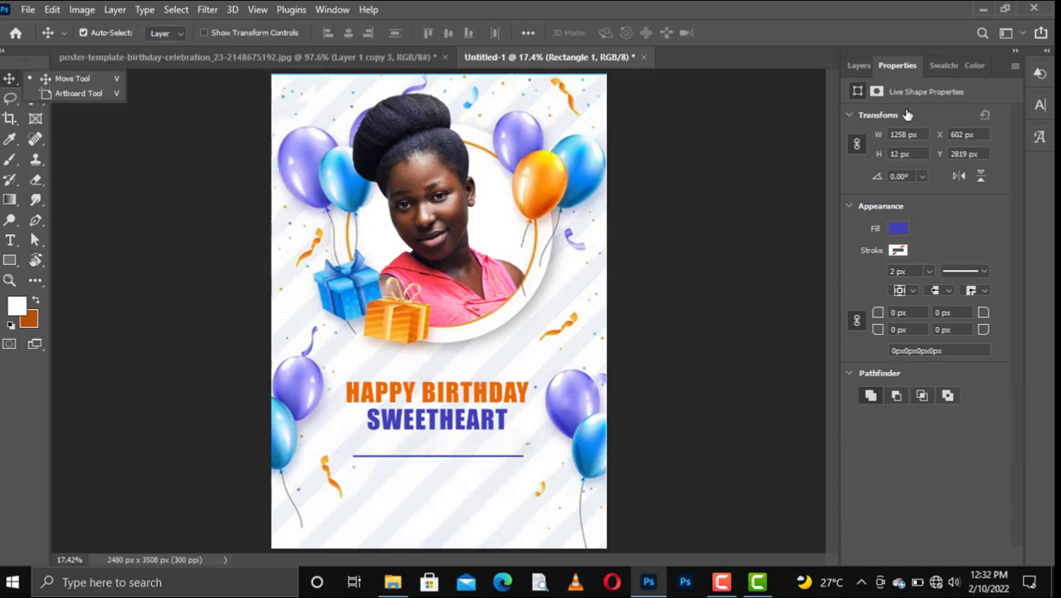
{"action": "left_click", "coordinate": [858, 65]}
Duplicate the blue line and move the copy lower, leaving room for a message.
{"action": "mouse_move", "coordinate": [928, 164]}
{"action": "left_mouse_down"}
{"action": "mouse_move", "coordinate": [979, 451]}
{"action": "mouse_move", "coordinate": [976, 556]}
{"action": "left_mouse_up"}
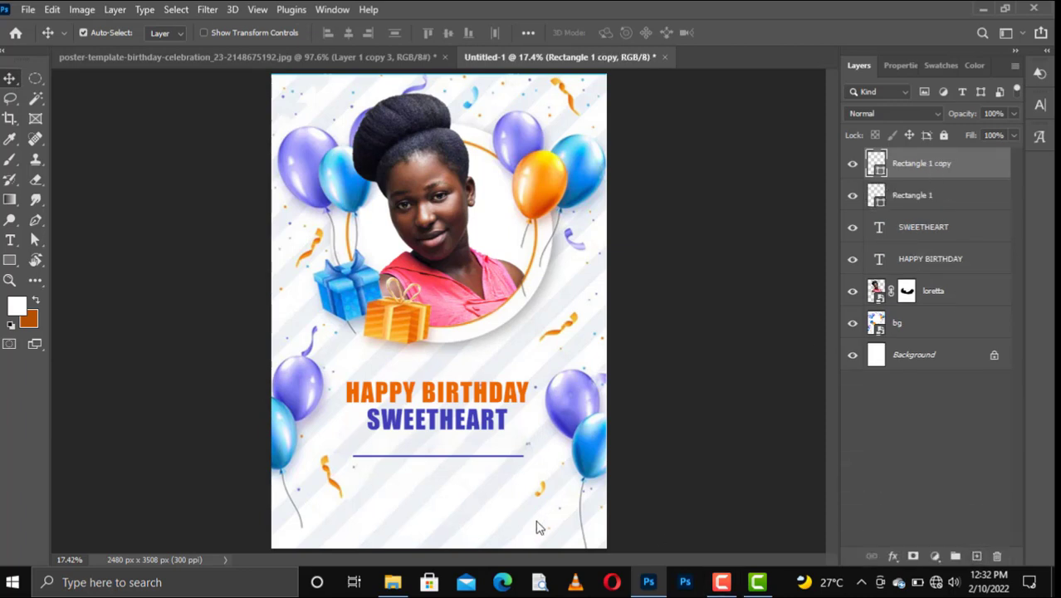
{"action": "key", "text": "shift+Down"}
{"action": "key", "text": "shift+Down"}
{"action": "key", "text": "shift+Down"}
{"action": "key", "text": "shift+Down"}
{"action": "key", "text": "shift+Down"}
{"action": "key", "text": "shift+Down"}
{"action": "key", "text": "shift+Down"}
{"action": "key", "text": "shift+Down"}
{"action": "key", "text": "shift+Down"}
{"action": "key", "text": "shift+Down"}
{"action": "key", "text": "shift+Down"}
{"action": "key", "text": "shift+Down"}
{"action": "key", "text": "shift+Down"}
{"action": "key", "text": "shift+Down"}
{"action": "key", "text": "shift+Down"}
{"action": "key", "text": "shift+Down"}
{"action": "key", "text": "shift+Down"}
{"action": "key", "text": "shift+Down"}
{"action": "key", "text": "shift+Down"}
{"action": "key", "text": "shift+Down"}
{"action": "key", "text": "shift+Down"}
{"action": "key", "text": "shift+Down"}
{"action": "key", "text": "shift+Down"}
{"action": "left_click", "coordinate": [13, 241]}
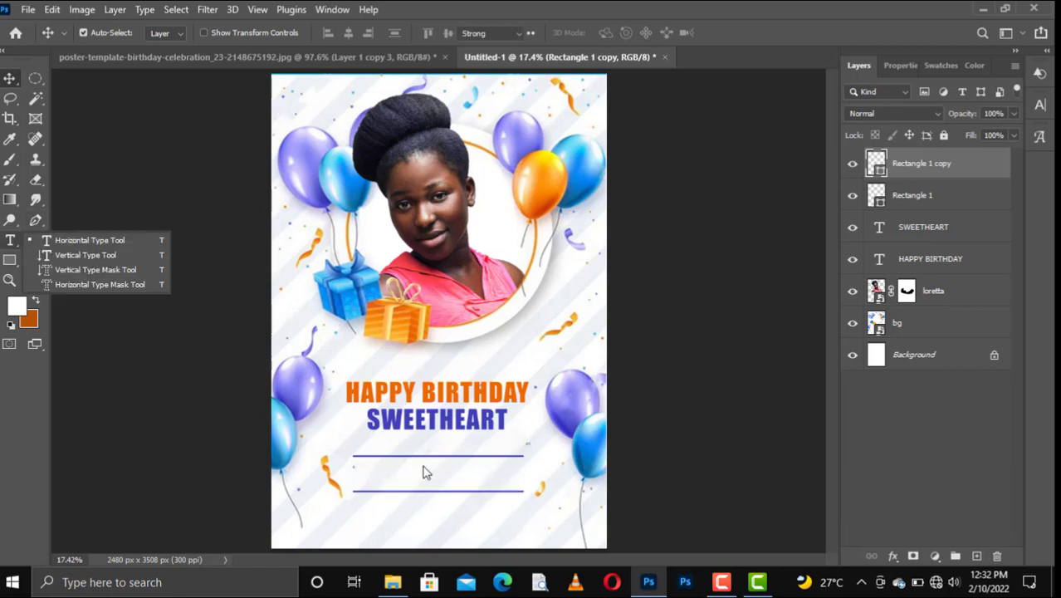
Type the blue wish 'May the Lord Almighty God grant you long life and joy…' between the lines.
{"action": "left_click", "coordinate": [377, 467]}
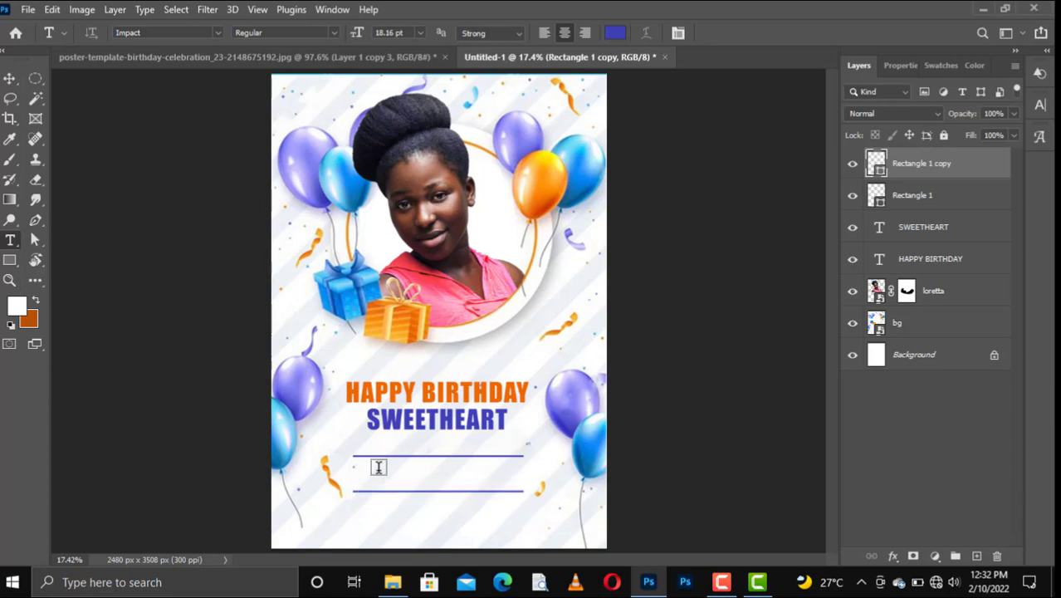
{"action": "type", "text": "May the"}
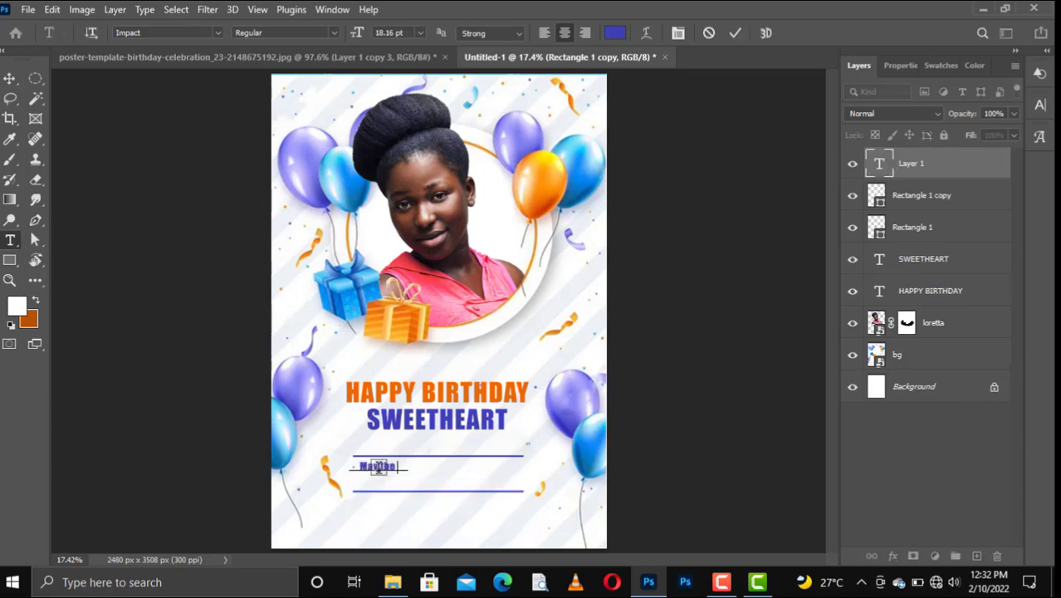
{"action": "type", "text": "l"}
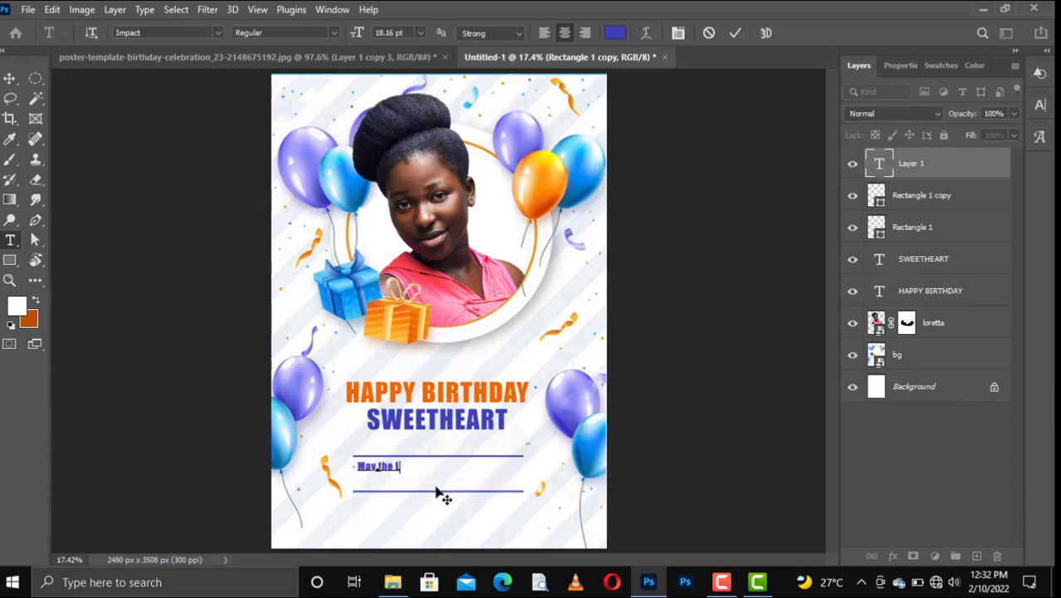
{"action": "type", "text": "ordA"}
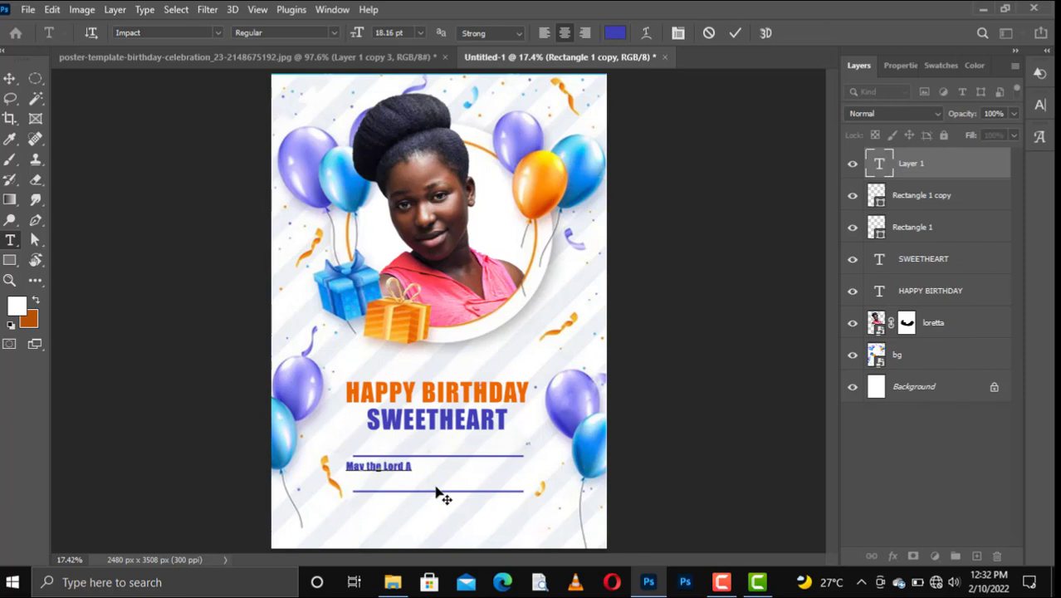
{"action": "type", "text": "lmighty"}
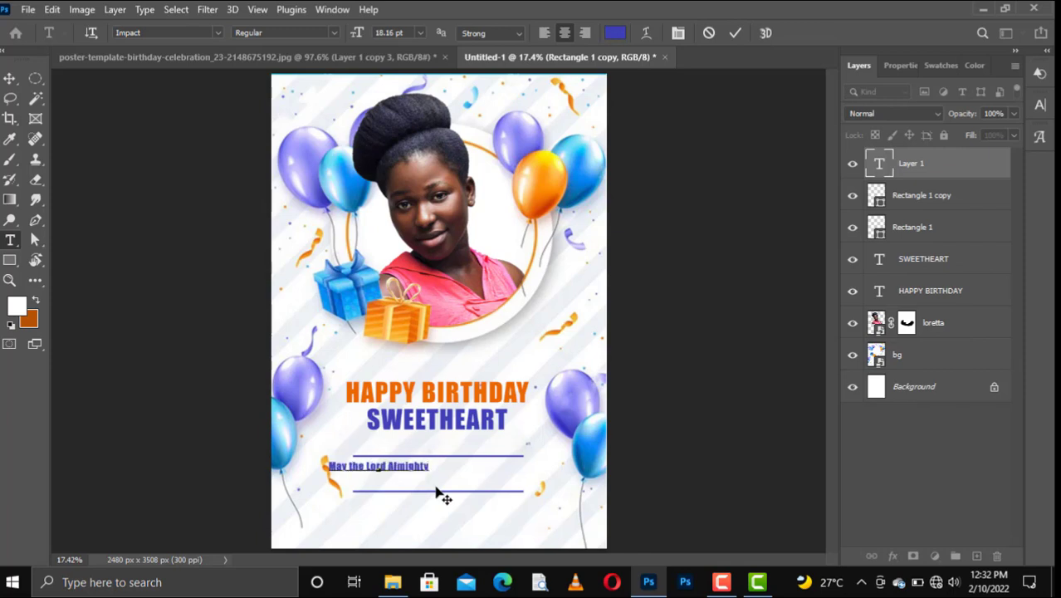
{"action": "type", "text": " G"}
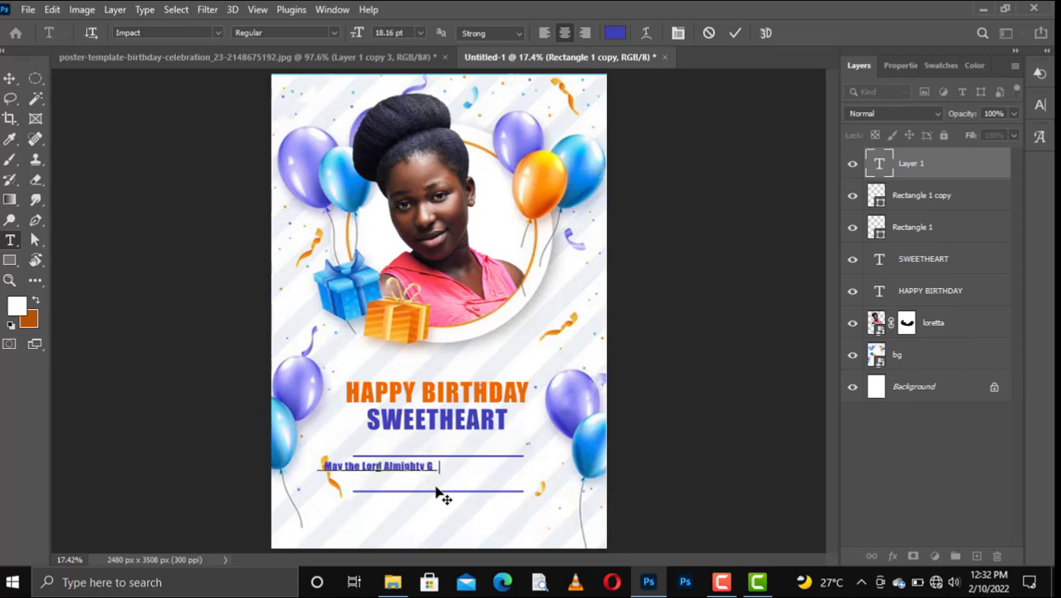
{"action": "type", "text": "od Grant"}
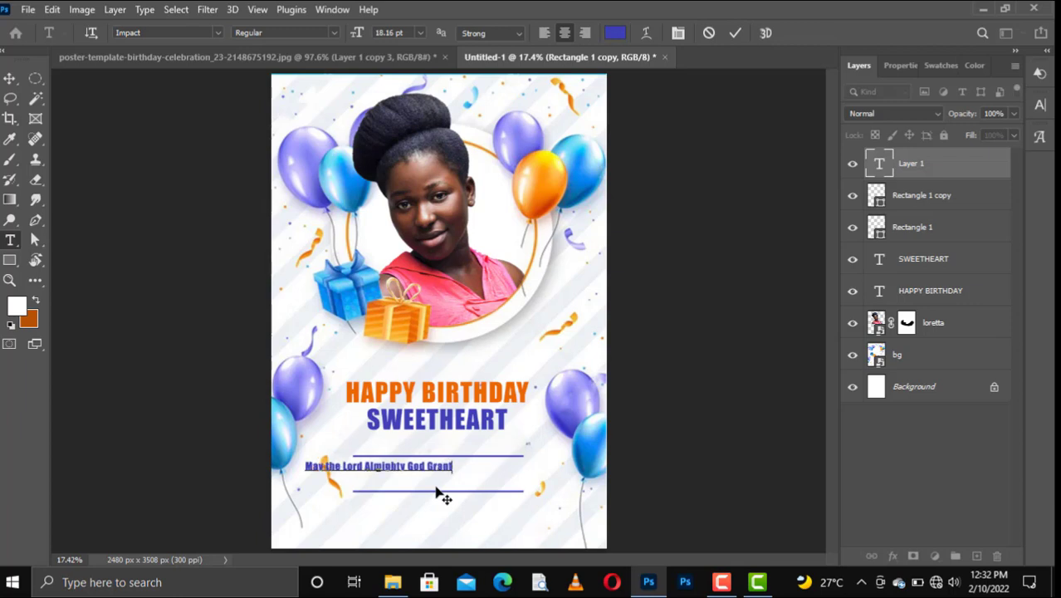
{"action": "type", "text": " you"}
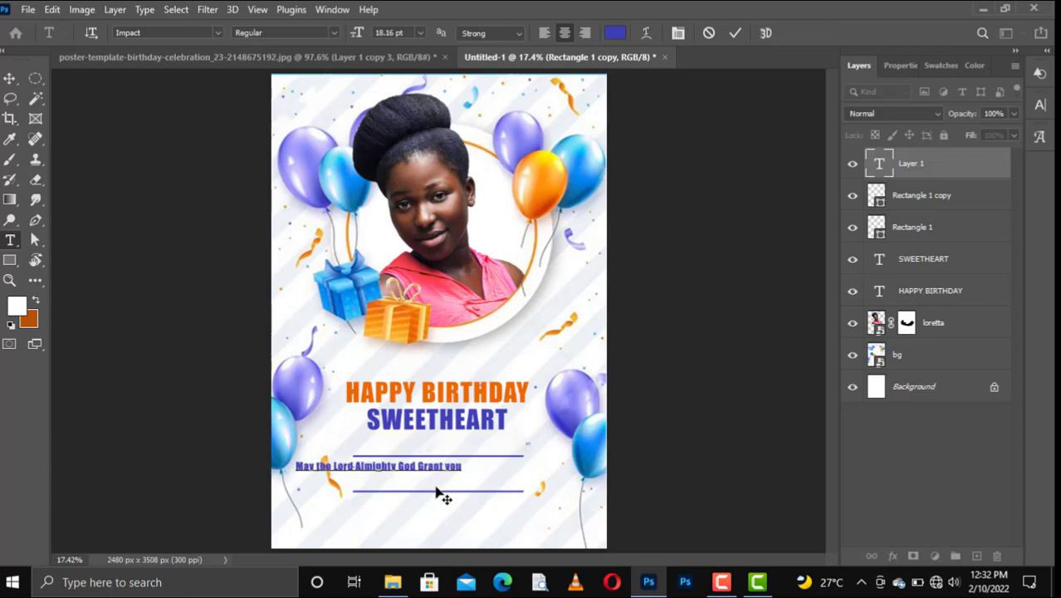
{"action": "type", "text": "ong"}
{"action": "type", "text": " life"}
{"action": "type", "text": " and"}
{"action": "type", "text": " Joy"}
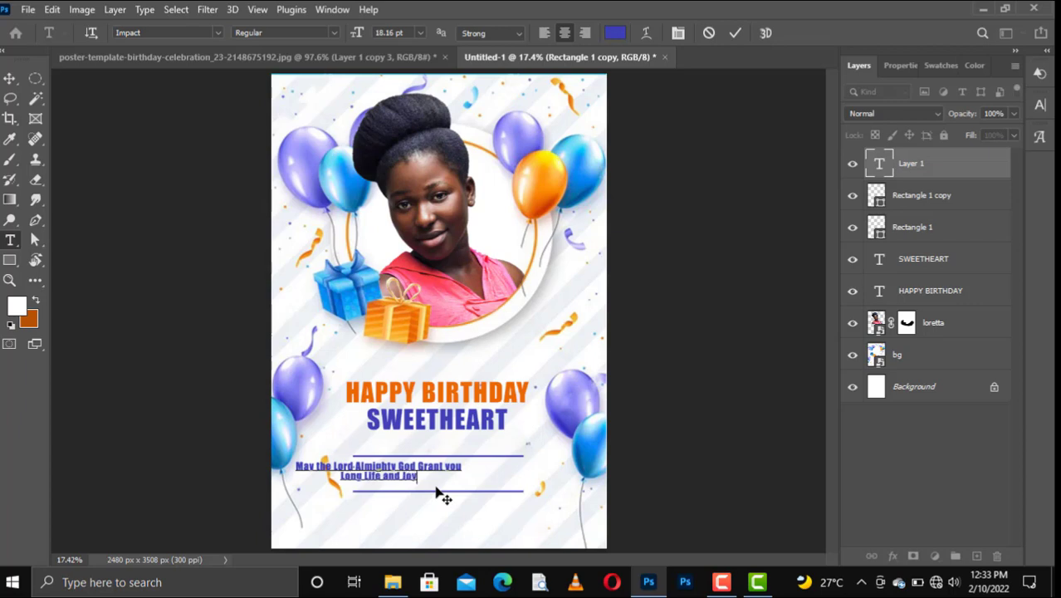
{"action": "type", "text": ". E"}
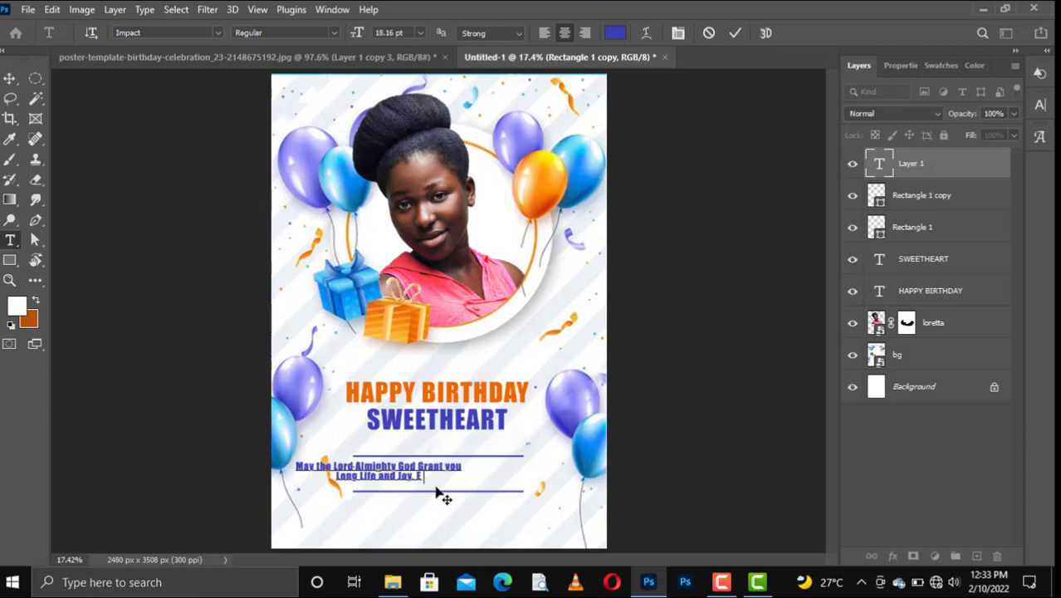
{"action": "type", "text": "njoy"}
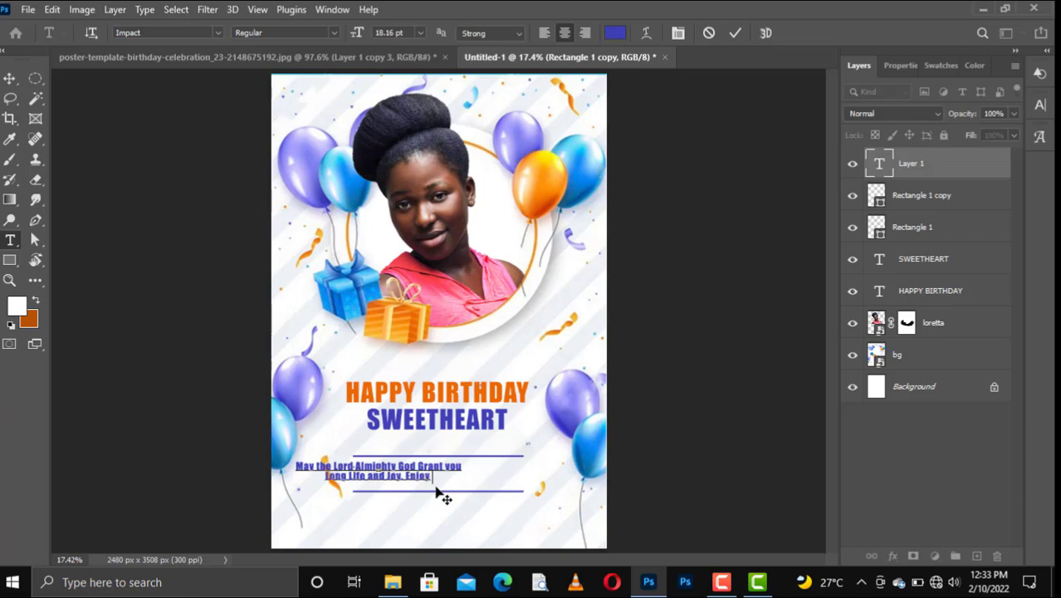
{"action": "type", "text": " your"}
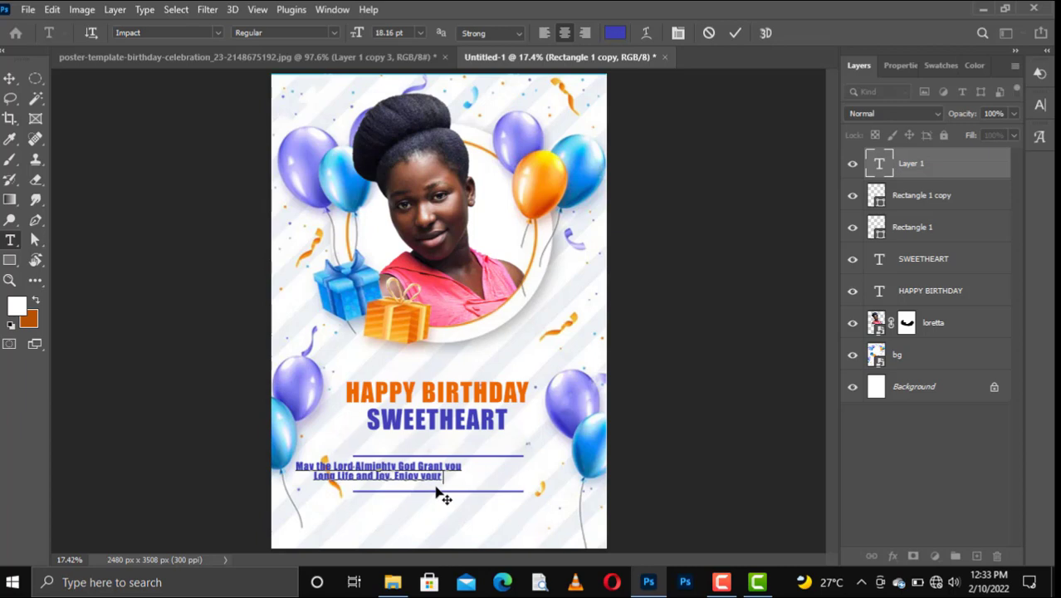
{"action": "type", "text": " day"}
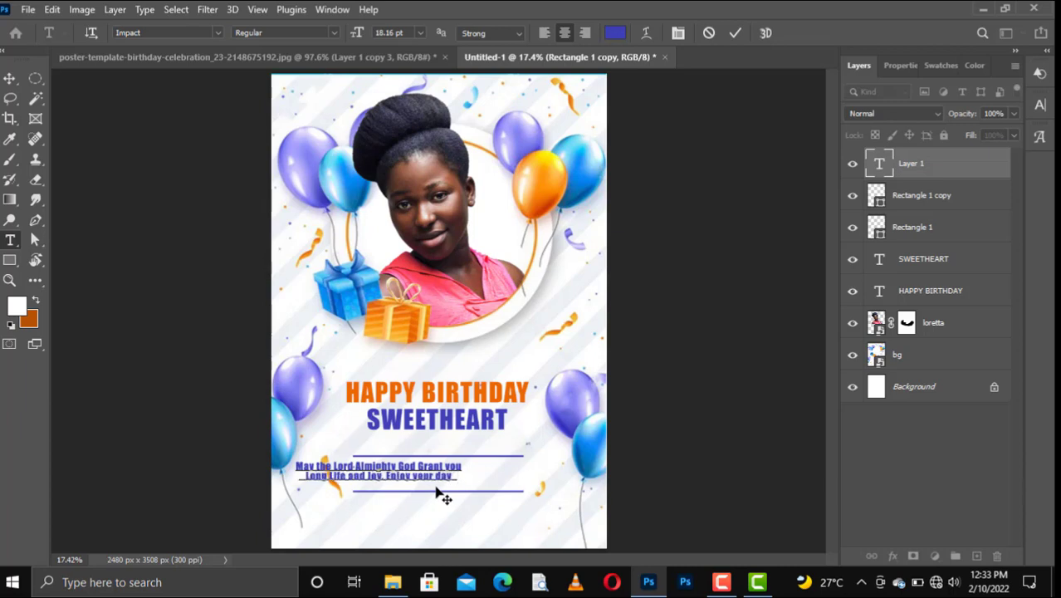
{"action": "type", "text": " to"}
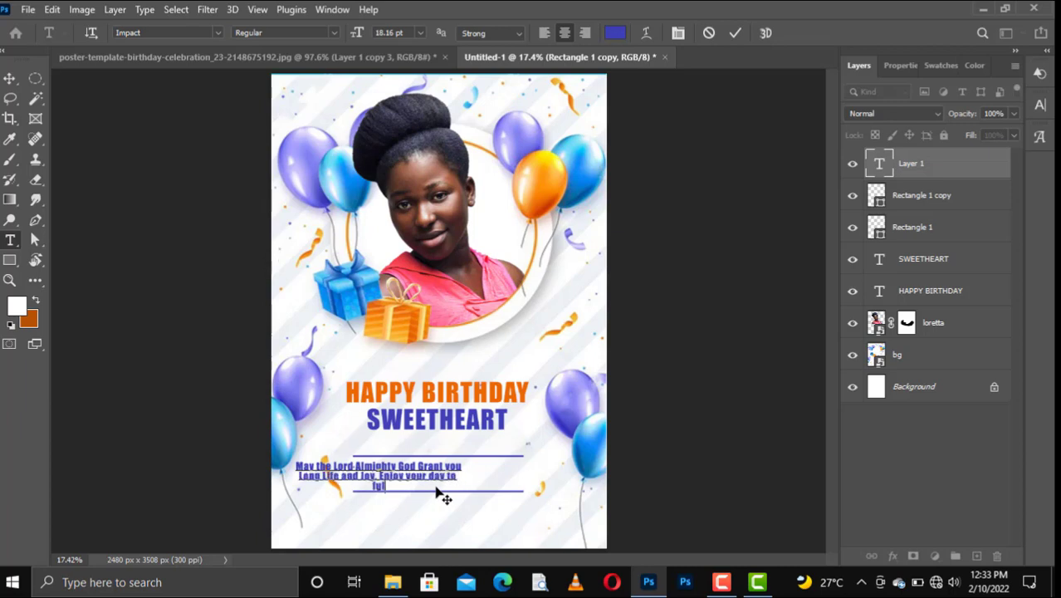
{"action": "type", "text": "est"}
{"action": "type", "text": "l"}
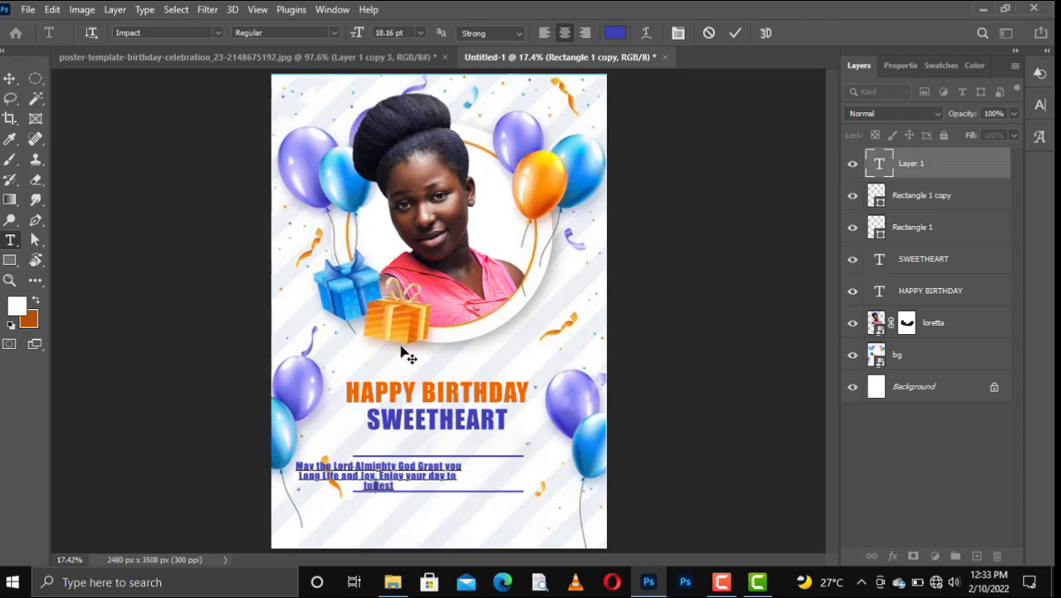
{"action": "key", "text": "ctrl+Return"}
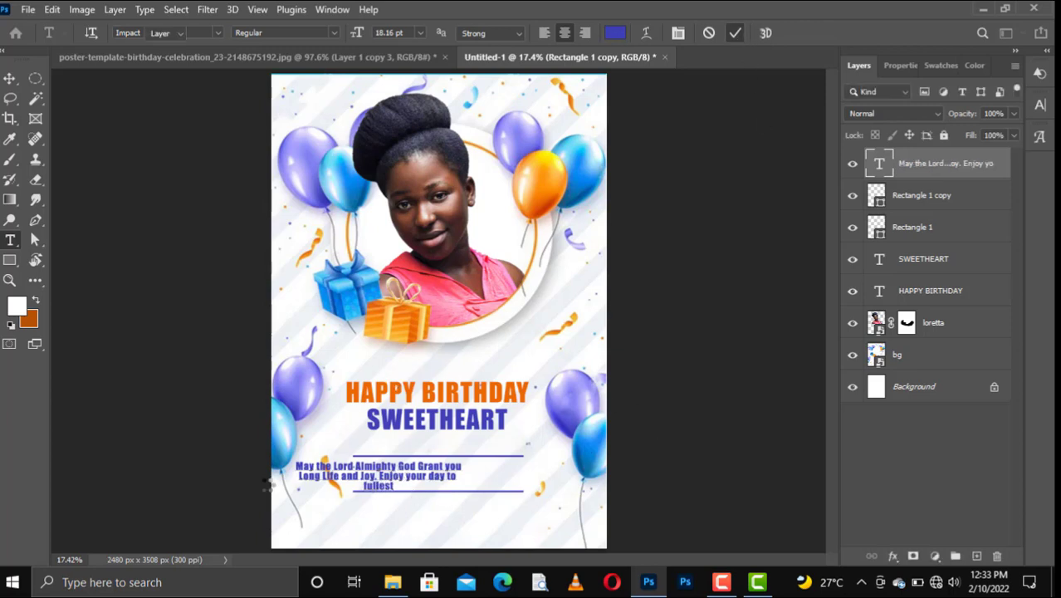
Centre the wish text block between the two blue lines.
{"action": "key", "text": "v"}
{"action": "left_click_drag", "start_coordinate": [386, 484], "coordinate": [443, 482]}
{"action": "key", "text": "shift+Right"}
{"action": "key", "text": "shift+Right"}
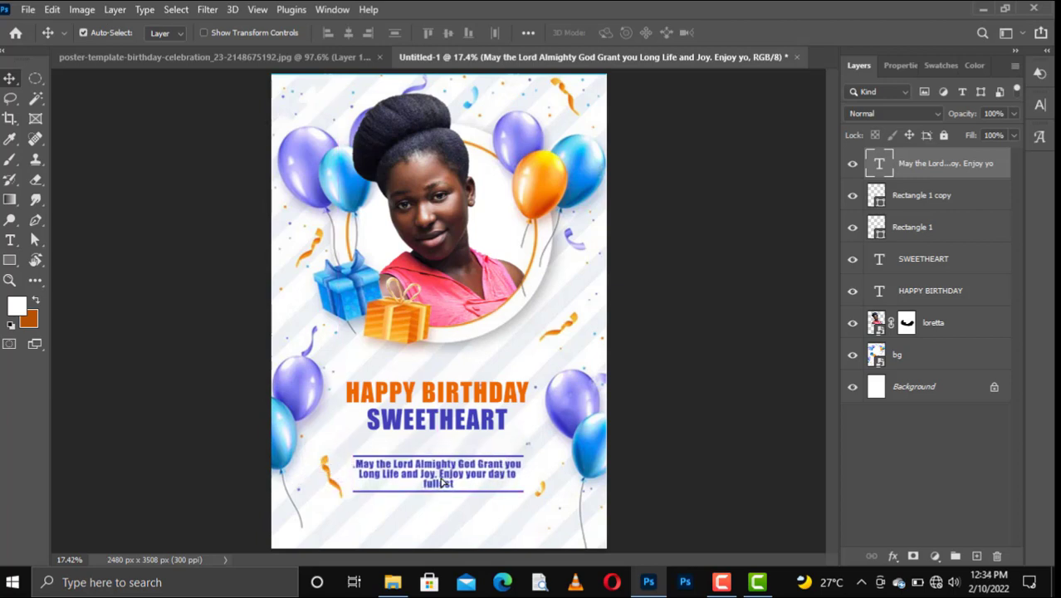
{"action": "key", "text": "Up"}
{"action": "key", "text": "Up"}
{"action": "key", "text": "Up"}
{"action": "key", "text": "Up"}
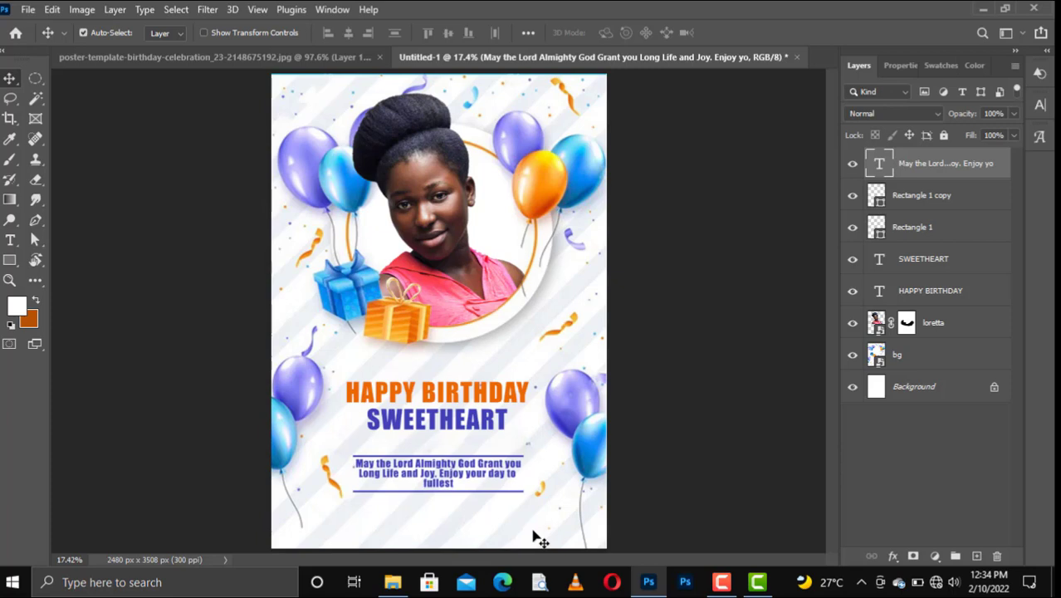
{"action": "key", "text": "shift+Down"}
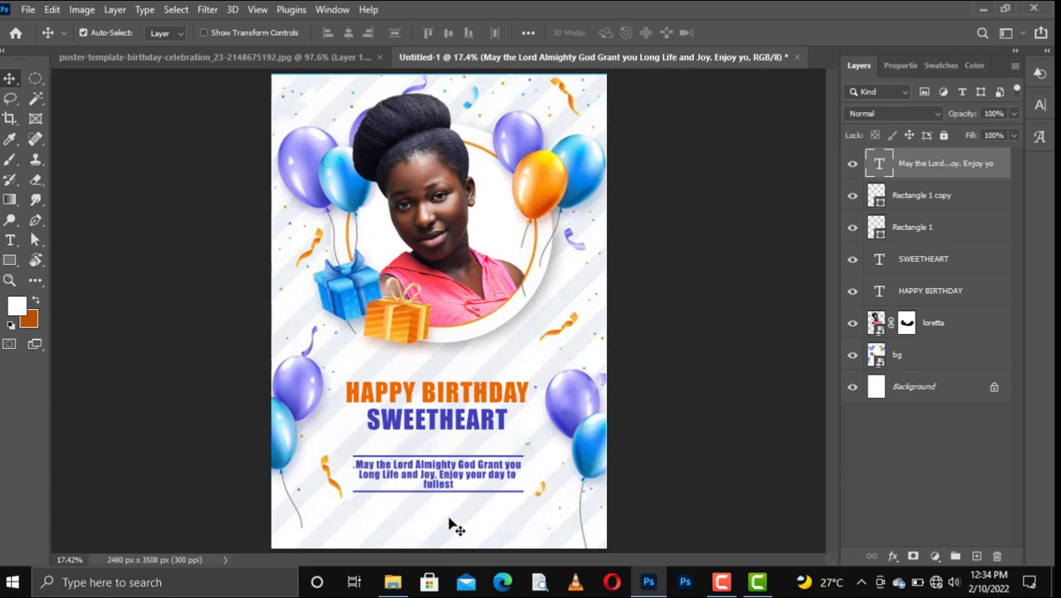
Add a new text line reading 'From your BAE' below the lower blue line.
{"action": "key", "text": "t"}
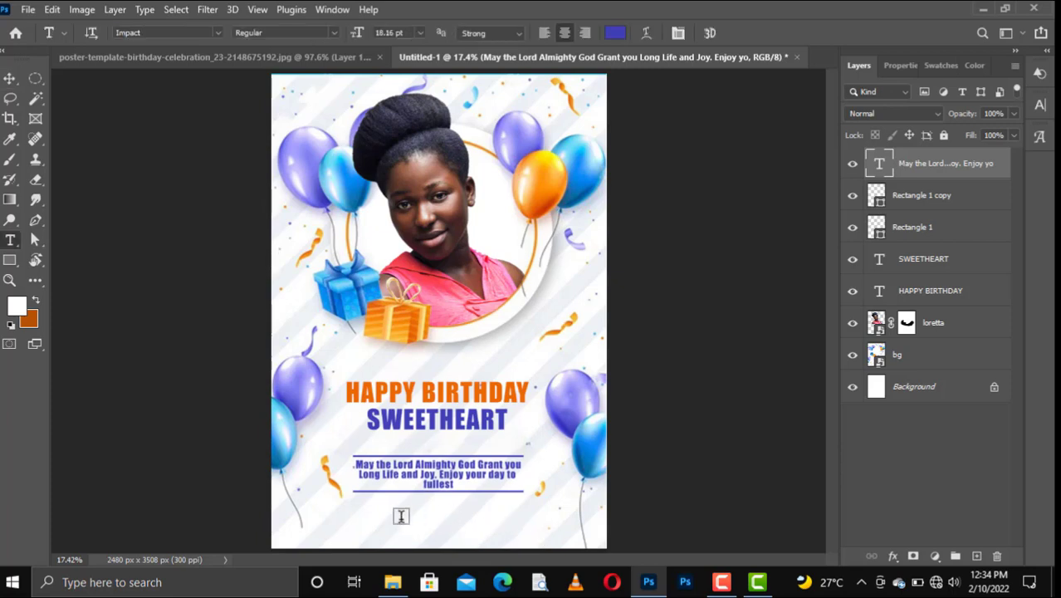
{"action": "left_click", "coordinate": [401, 516]}
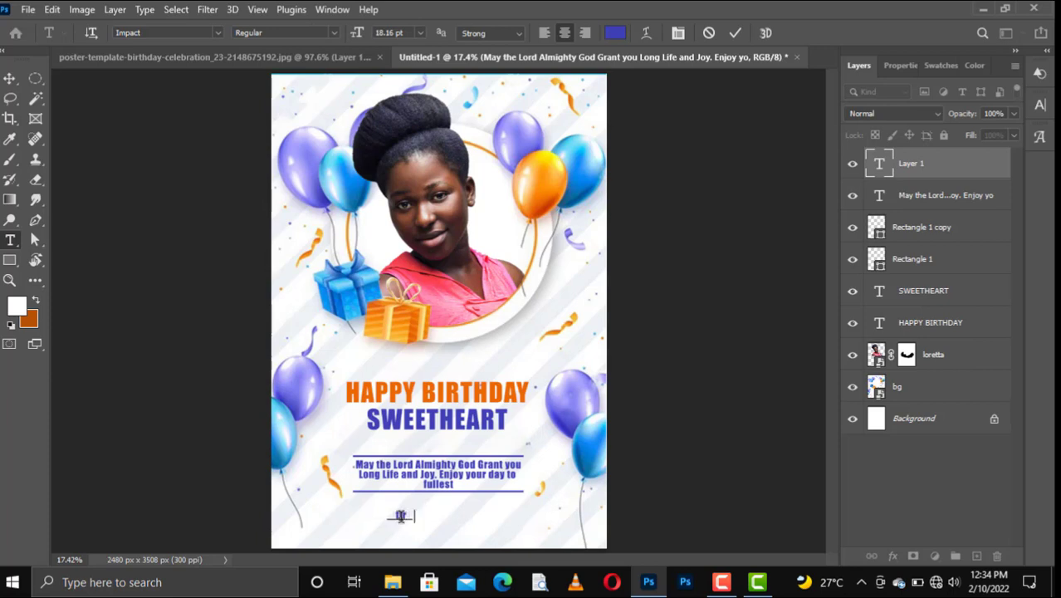
{"action": "type", "text": "from"}
{"action": "key", "text": "ctrl+a"}
{"action": "left_click", "coordinate": [399, 516]}
{"action": "type", "text": "y"}
{"action": "key", "text": "BackSpace"}
{"action": "type", "text": "you"}
{"action": "type", "text": "r"}
{"action": "type", "text": " BAE"}
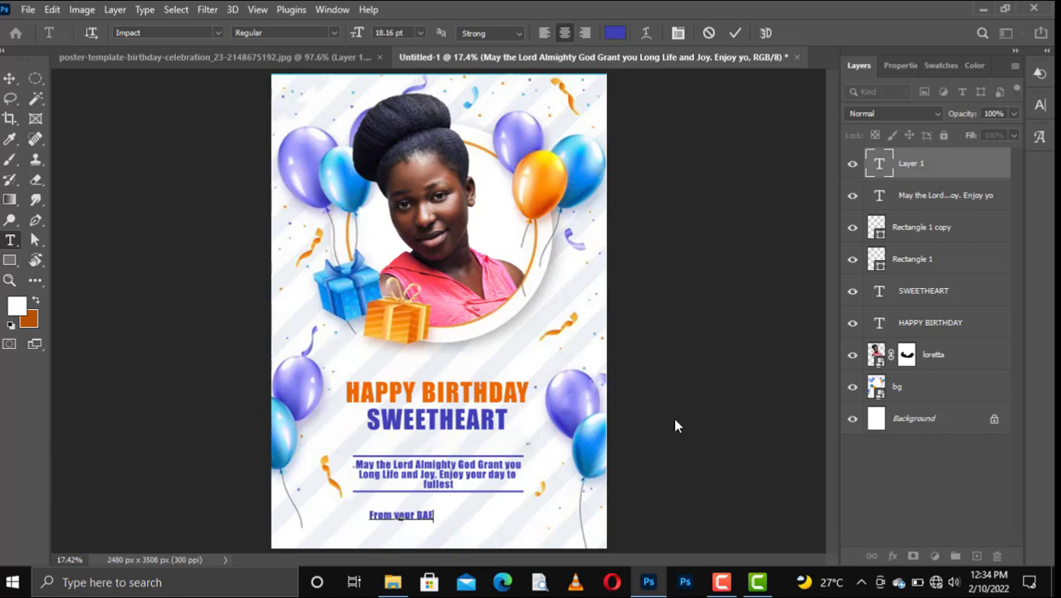
Colour the 'From your BAE' text orange from the Swatches panel.
{"action": "triple_click", "coordinate": [430, 521]}
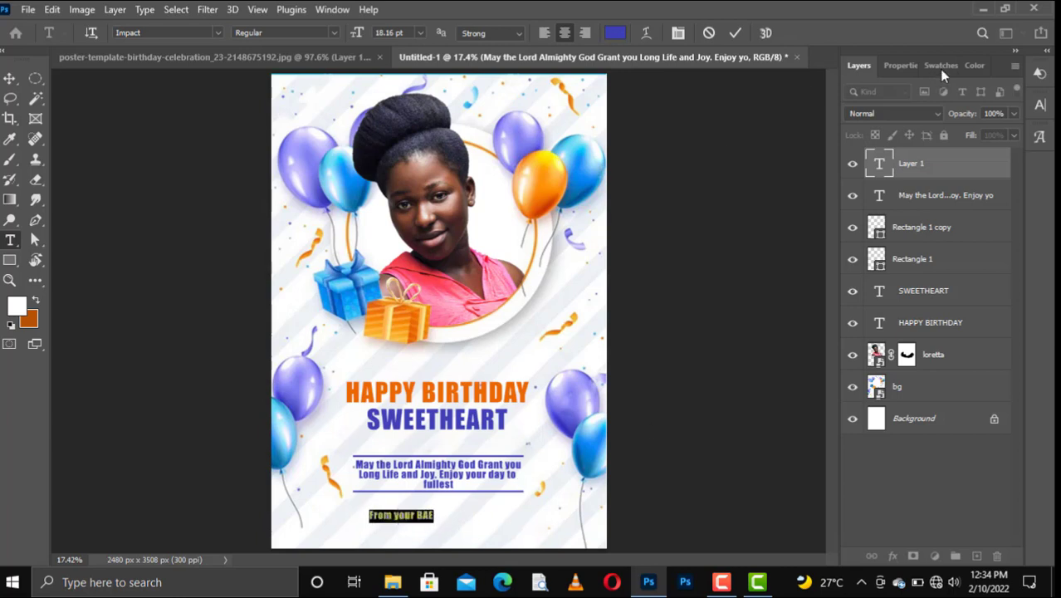
{"action": "left_click", "coordinate": [934, 65]}
{"action": "left_click", "coordinate": [867, 115]}
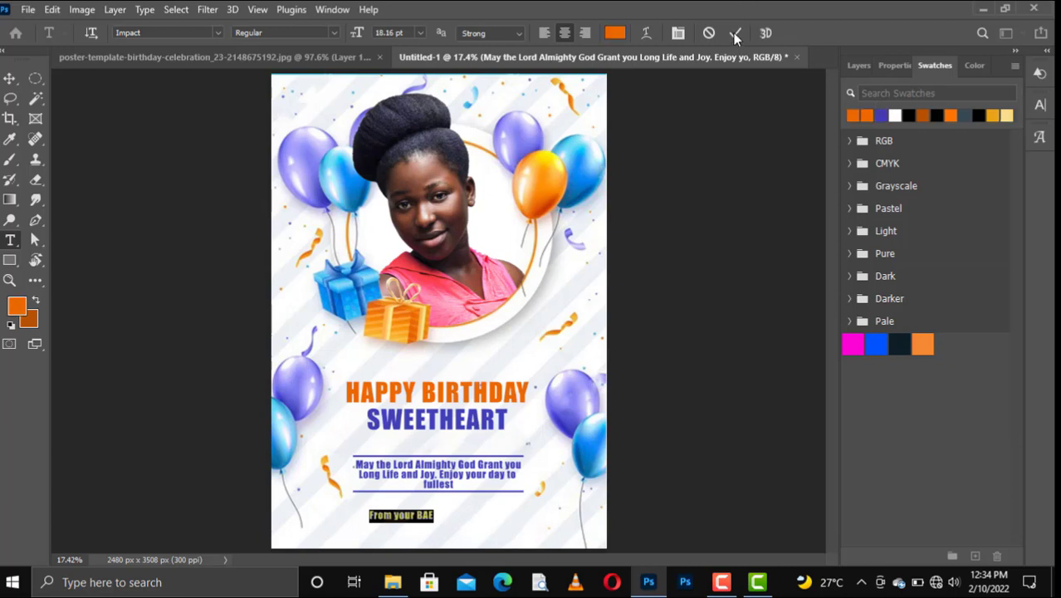
Set the 'From your BAE' line in Script MT Bold and commit it.
{"action": "left_click", "coordinate": [221, 32]}
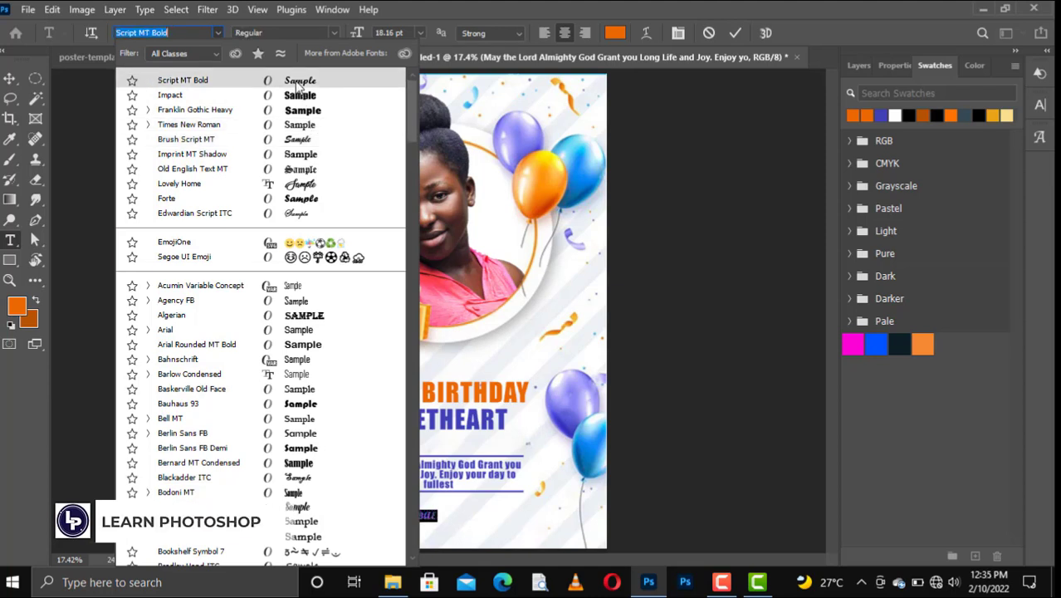
{"action": "left_click", "coordinate": [295, 81]}
{"action": "left_click", "coordinate": [736, 34]}
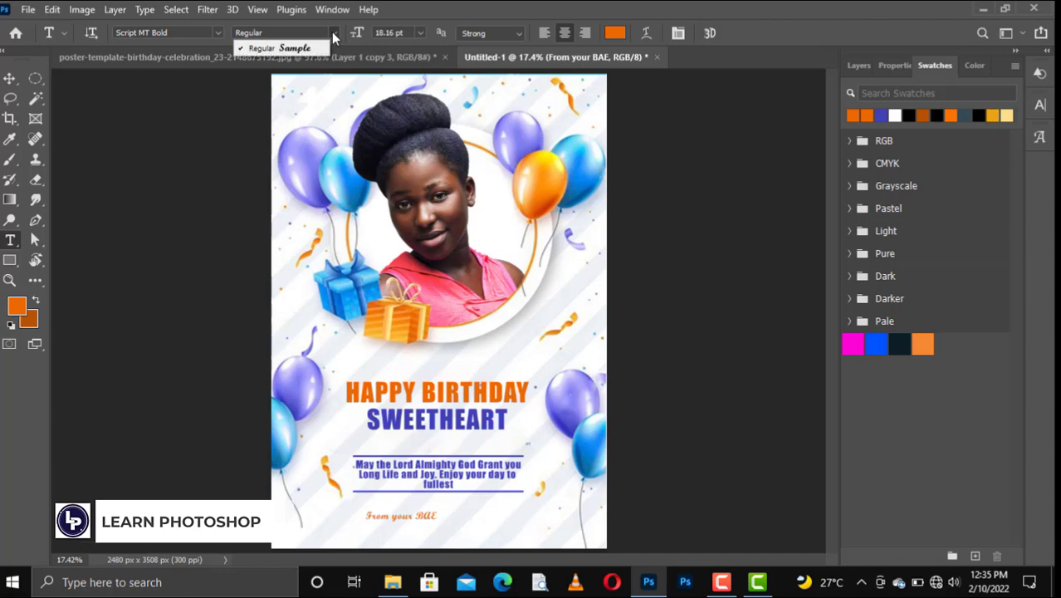
Scale the orange 'From your BAE' script line up to about 141%.
{"action": "key", "text": "ctrl+t"}
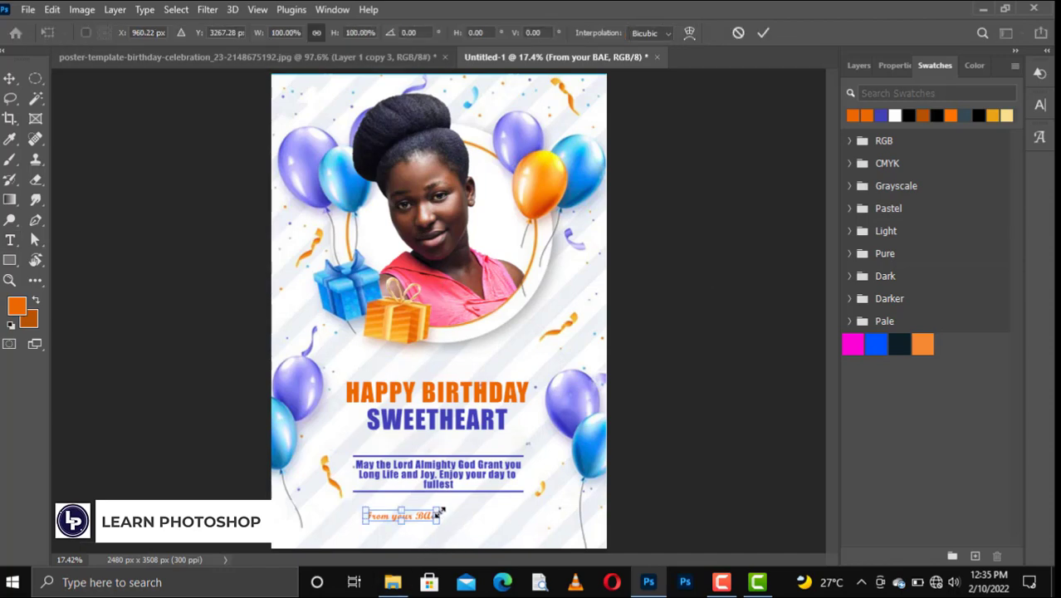
{"action": "left_click_drag", "start_coordinate": [437, 508], "coordinate": [468, 500]}
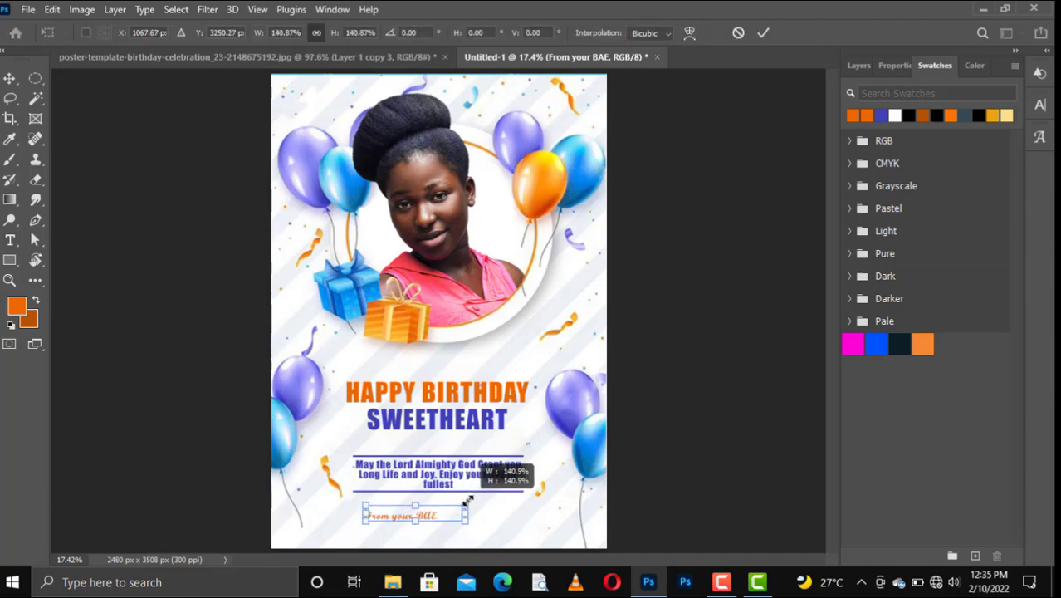
{"action": "key", "text": "Return"}
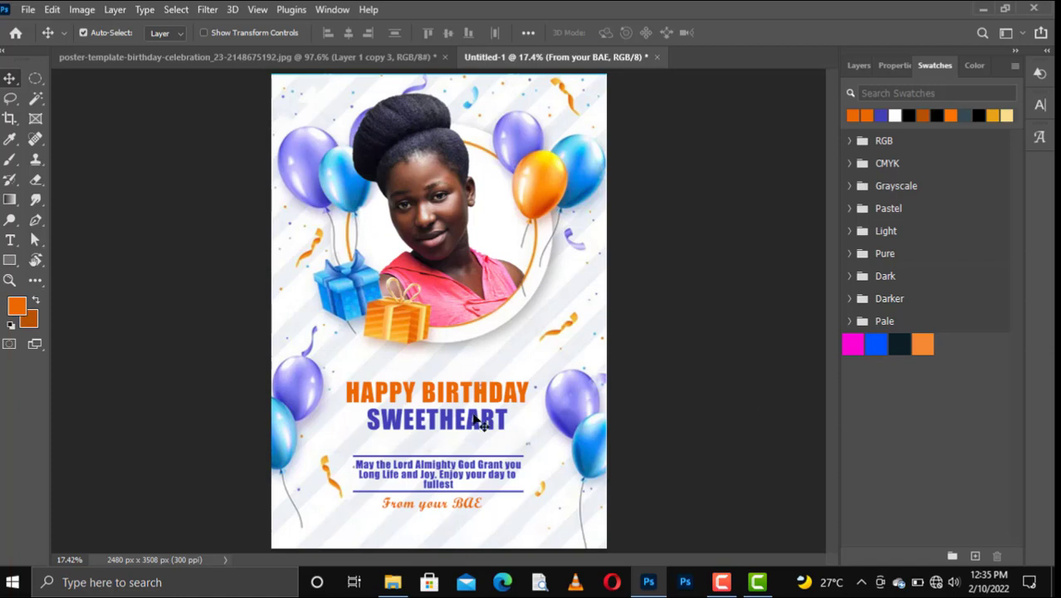
Move SWEETHEART and then HAPPY BIRTHDAY down, keeping them centred above the wish.
{"action": "left_click_drag", "start_coordinate": [453, 427], "coordinate": [453, 446]}
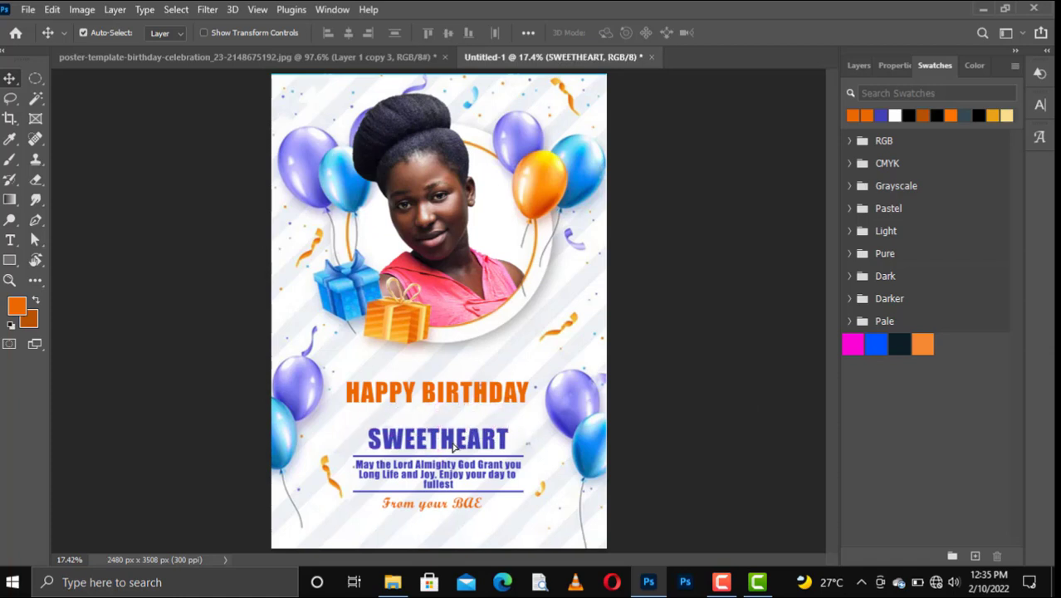
{"action": "left_click_drag", "start_coordinate": [458, 406], "coordinate": [455, 422]}
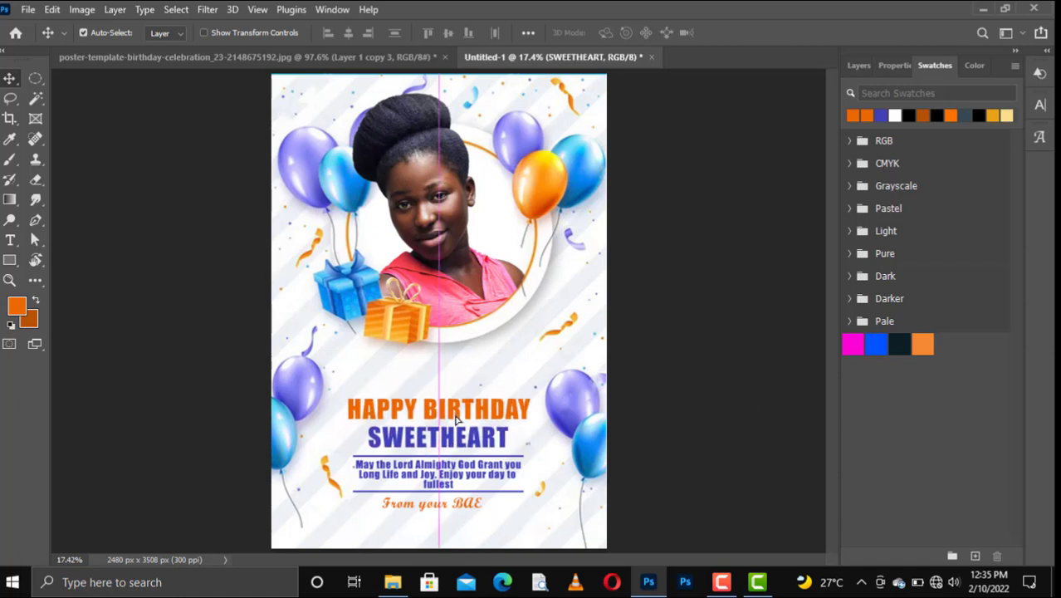